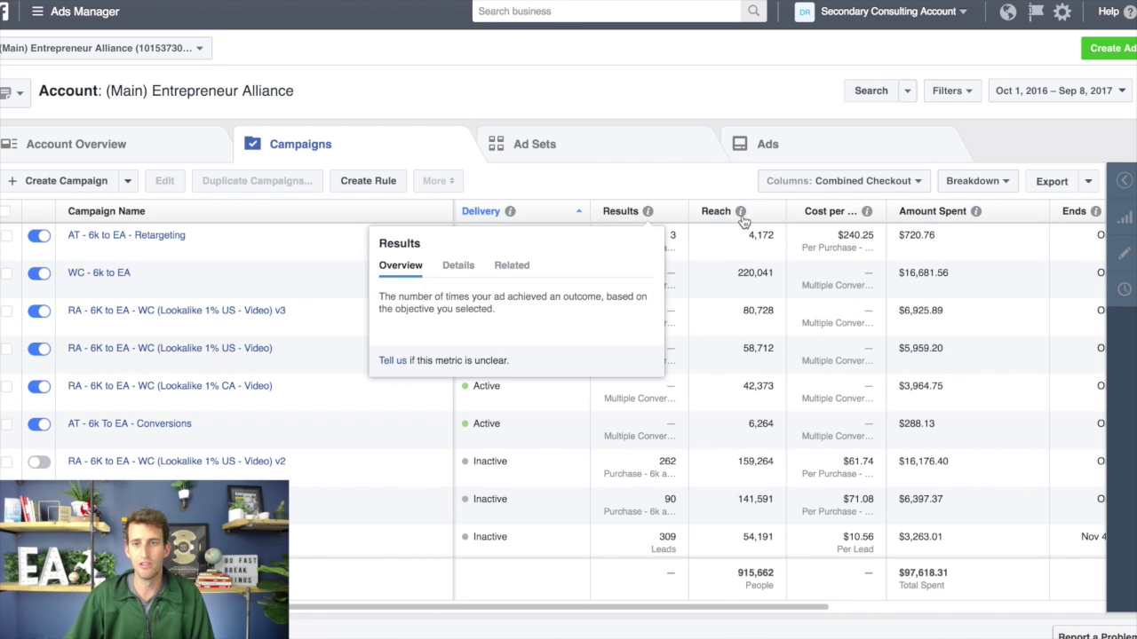
Sort the campaigns by highest amount spent and open the EA Member Lookalike ad set in the WC - 6k to EA campaign.
left_click(921, 218)
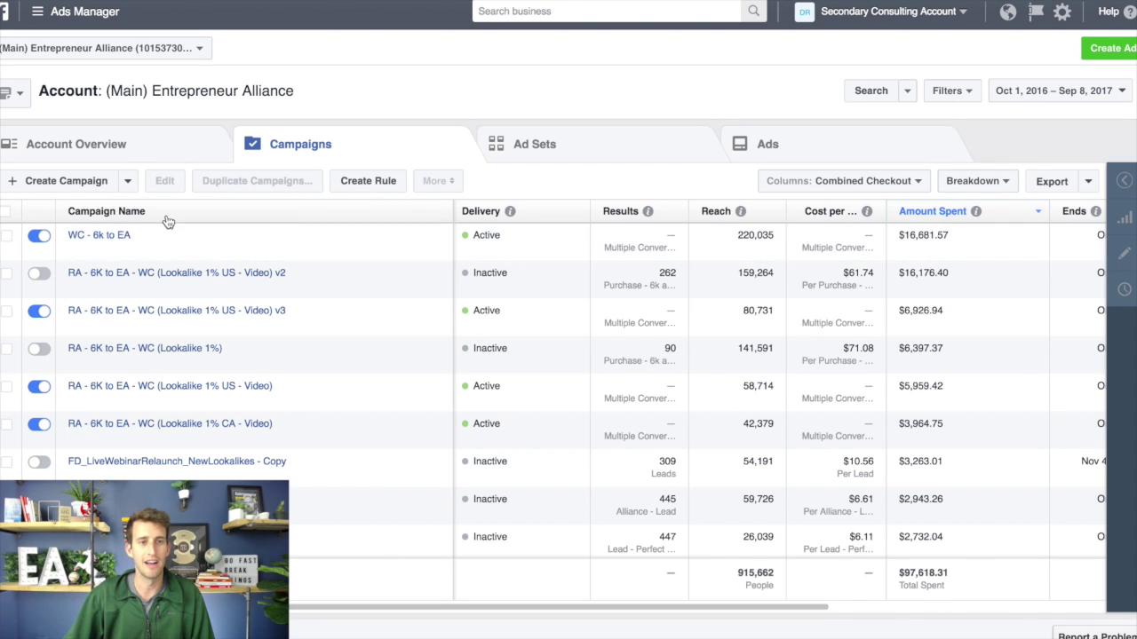
left_click(117, 240)
left_click(116, 237)
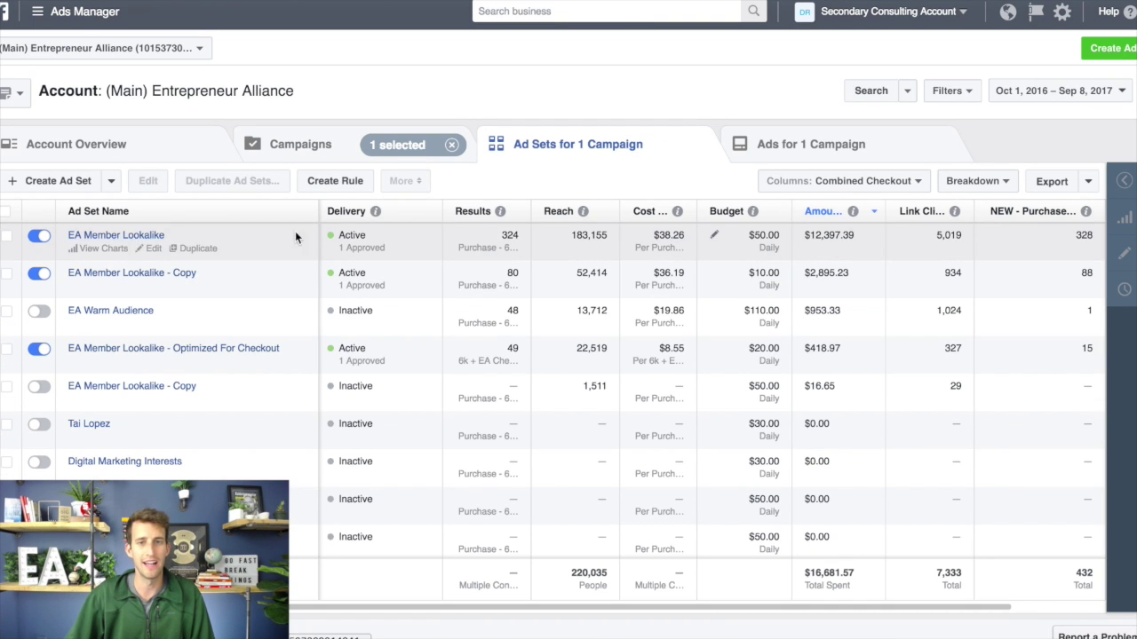
left_click(135, 240)
left_click(134, 234)
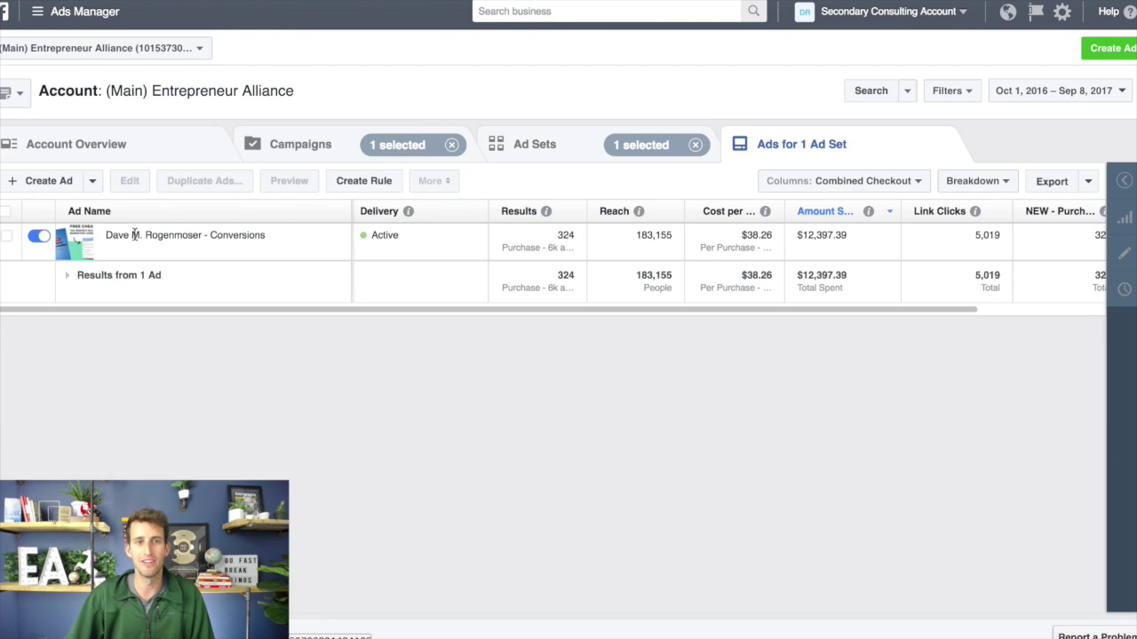
Set the reporting date range to Lifetime.
left_click(1030, 92)
left_click(631, 125)
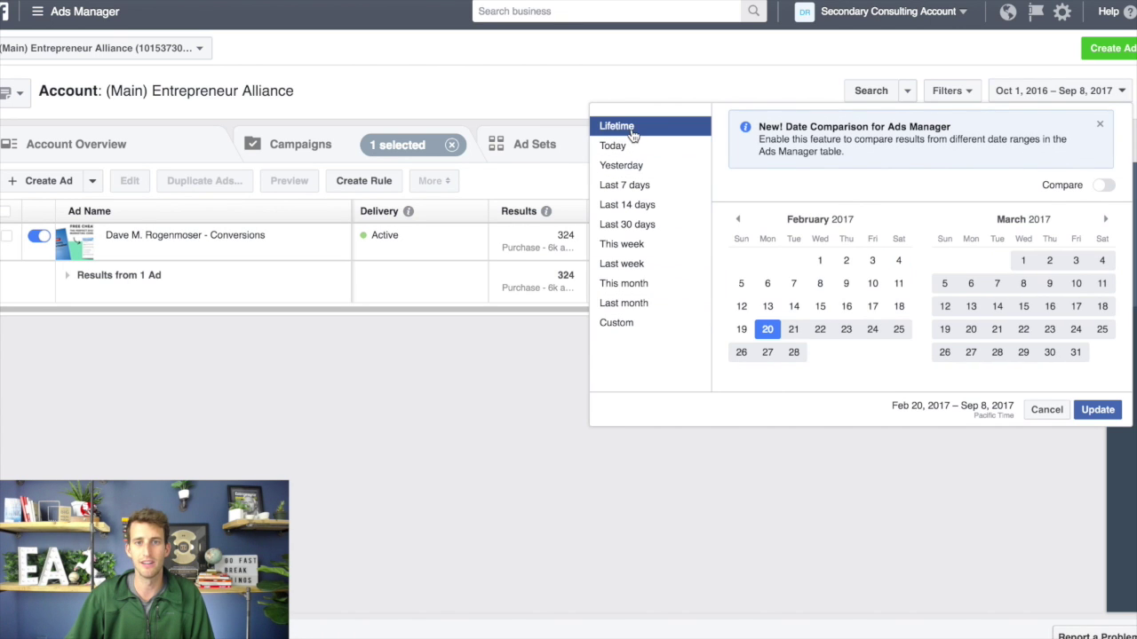
left_click(1097, 410)
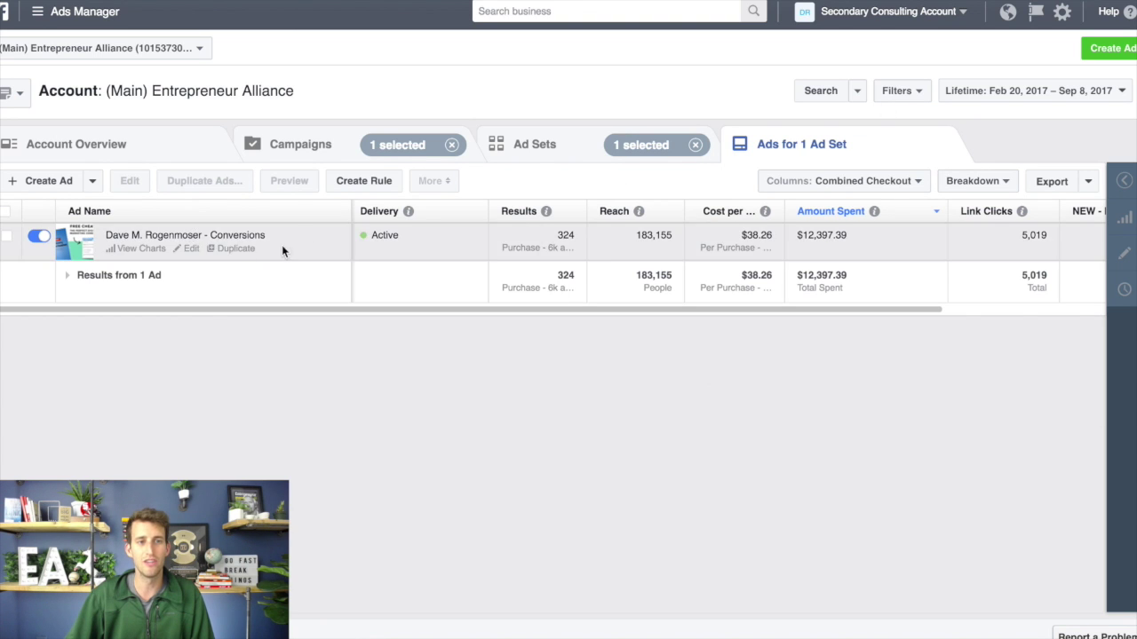
Select the conversions ad and examine its delivery, amount spent, purchases and cost per purchase.
left_click_drag(396, 236, 374, 236)
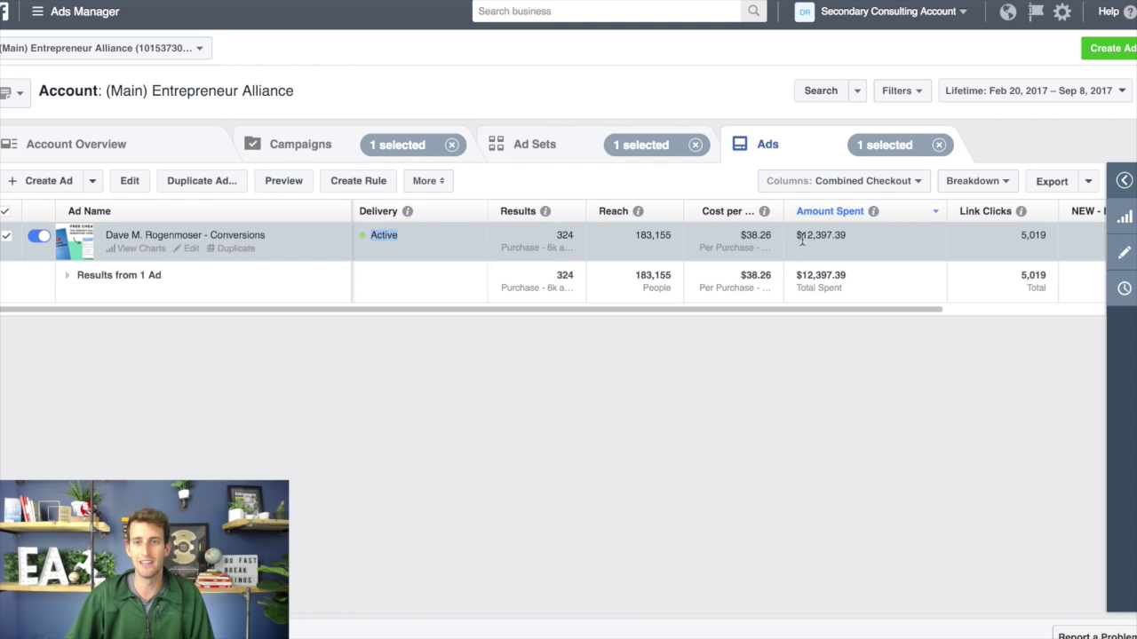
scroll(826, 240, "right", 4)
scroll(817, 245, "left", 1)
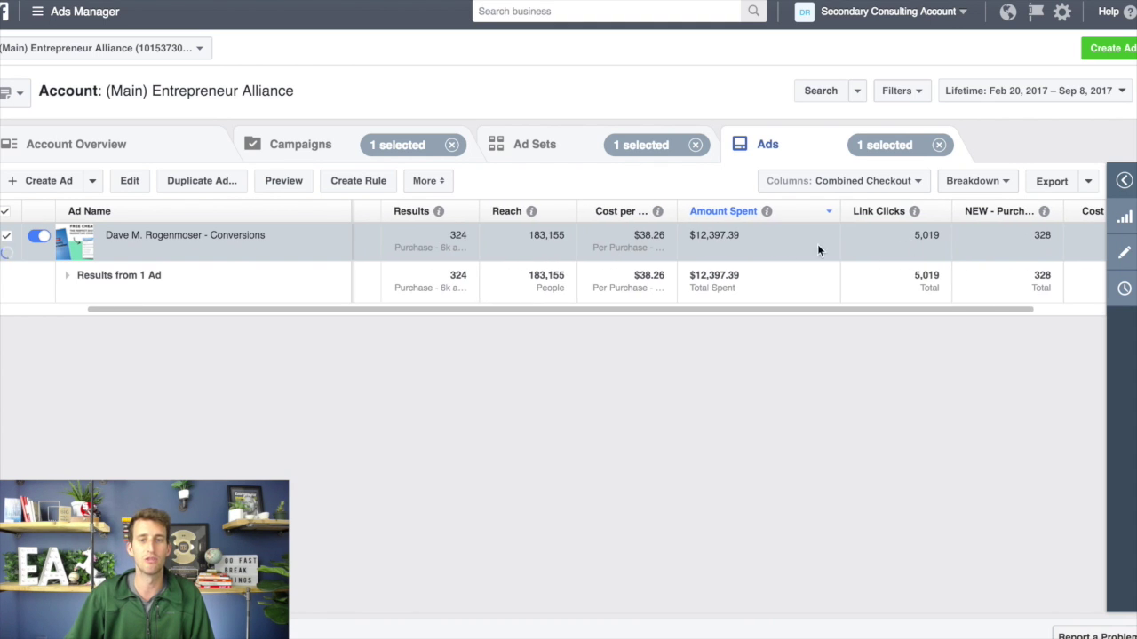
scroll(770, 237, "right", 2)
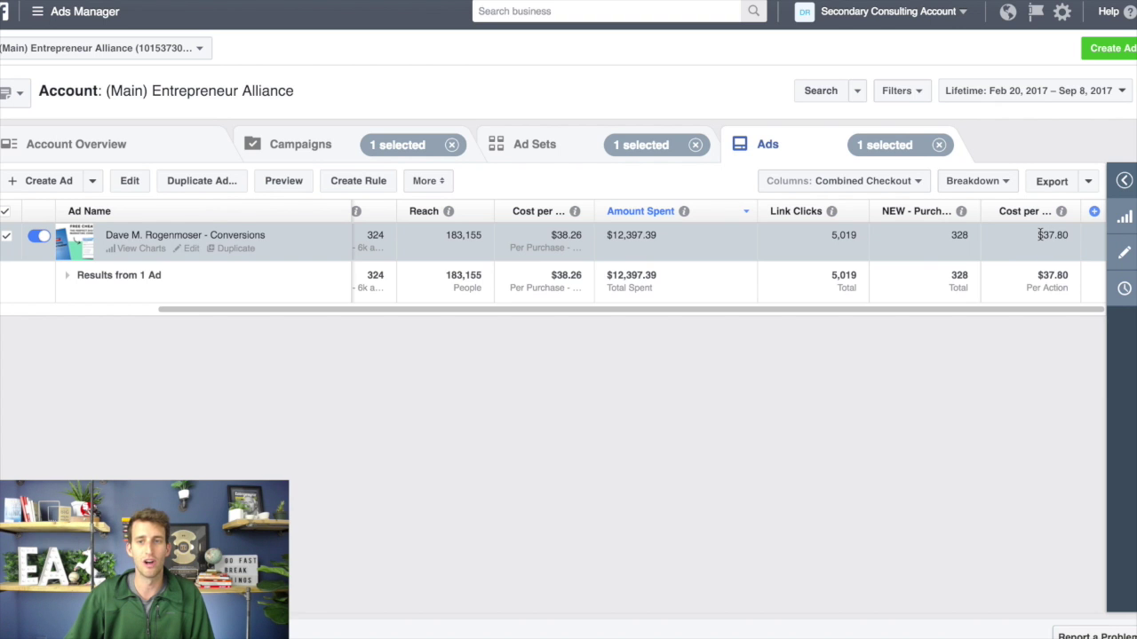
Switch to Calculator, place it beneath the ad table and multiply 328 by 0.75.
mouse_move(666, 621)
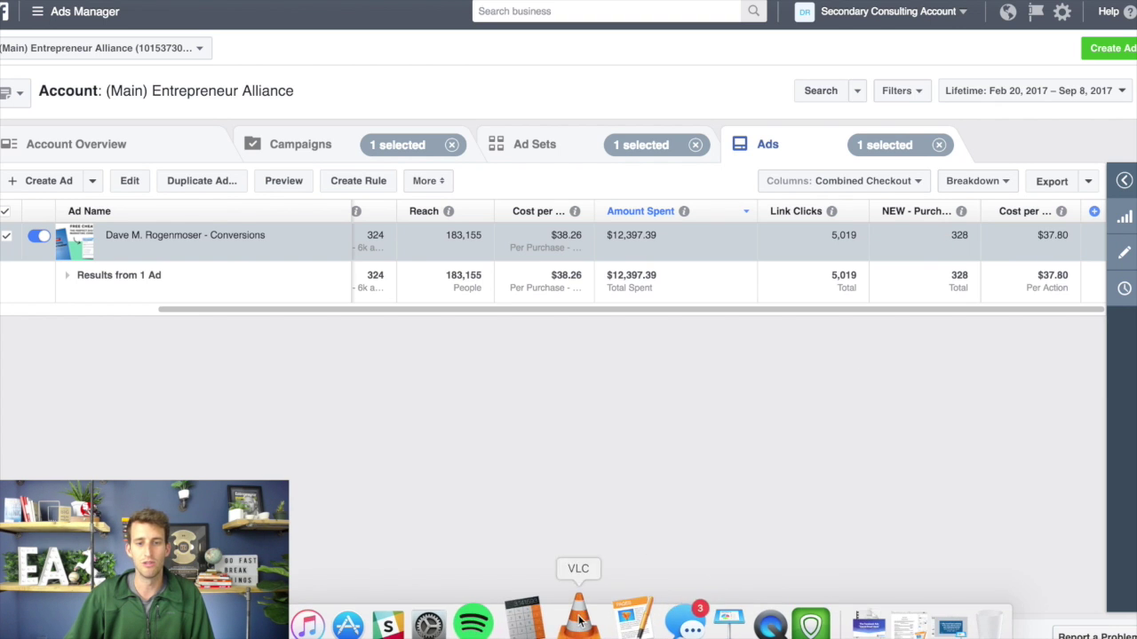
left_click(533, 619)
left_click_drag(758, 21, 243, 364)
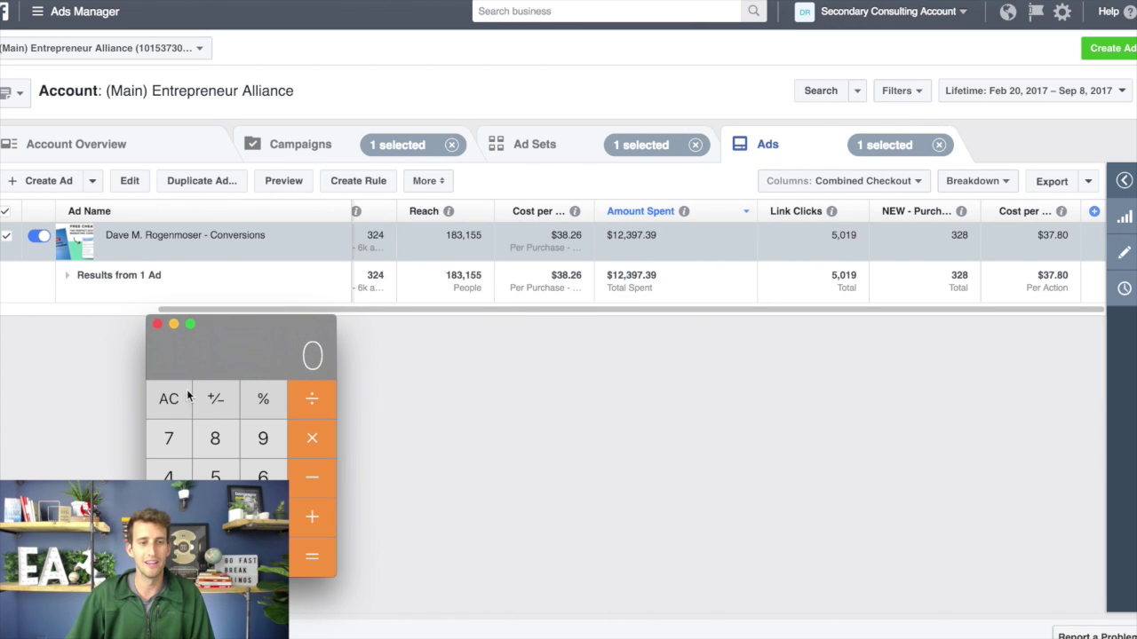
type("328")
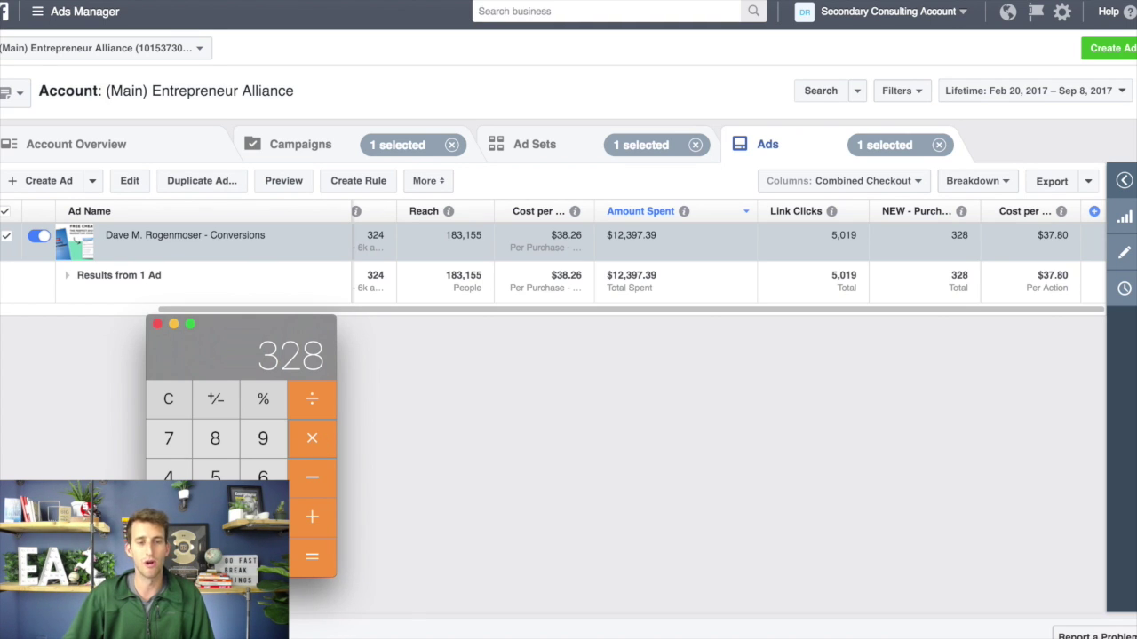
left_click(263, 595)
left_click(182, 438)
left_click(215, 477)
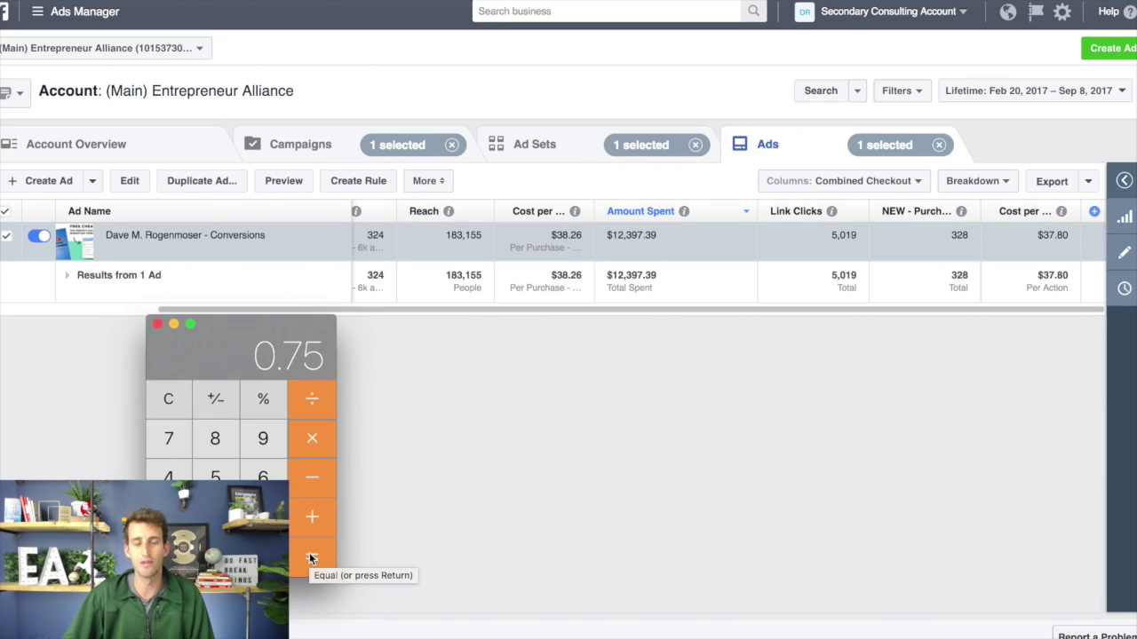
left_click(310, 556)
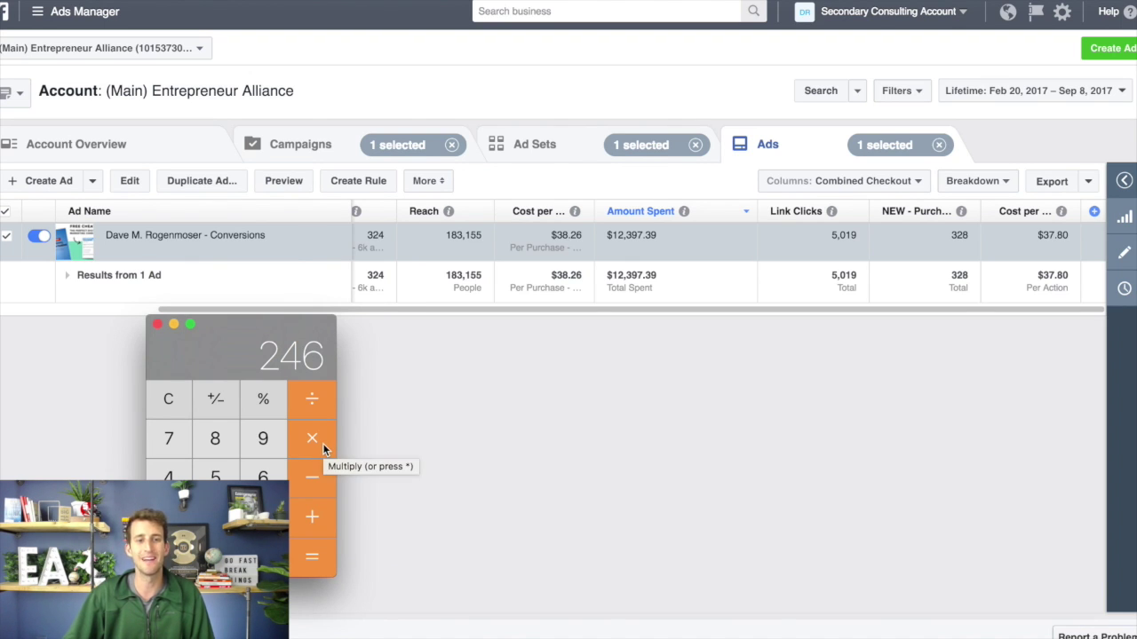
Multiply the calculator result by 250 and move the calculator clear of the ad figures.
type("25")
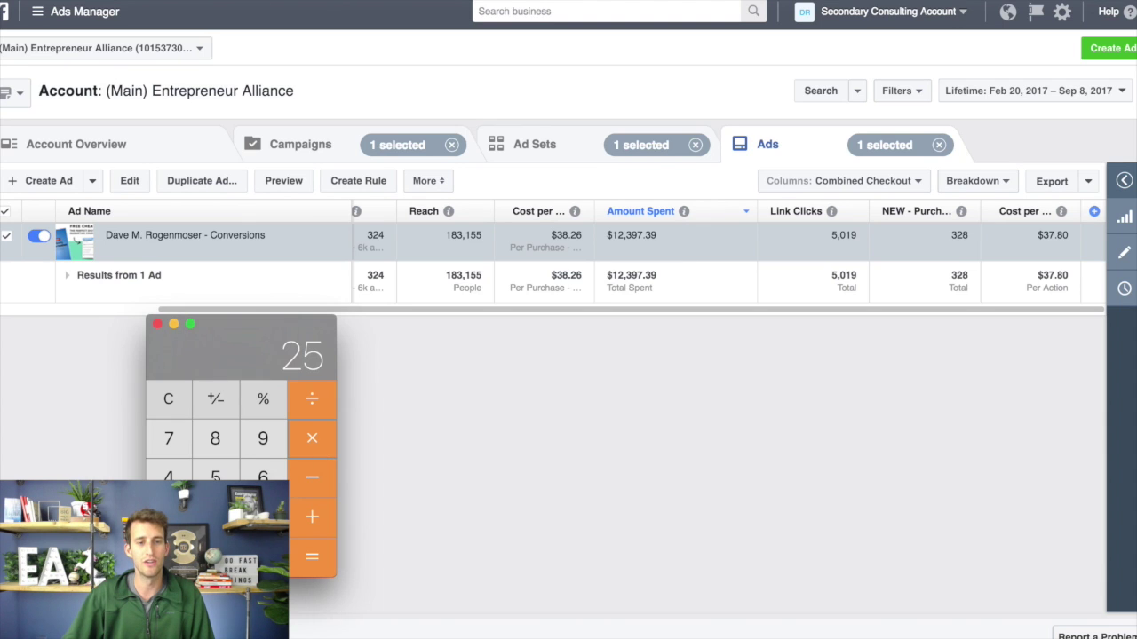
type("0")
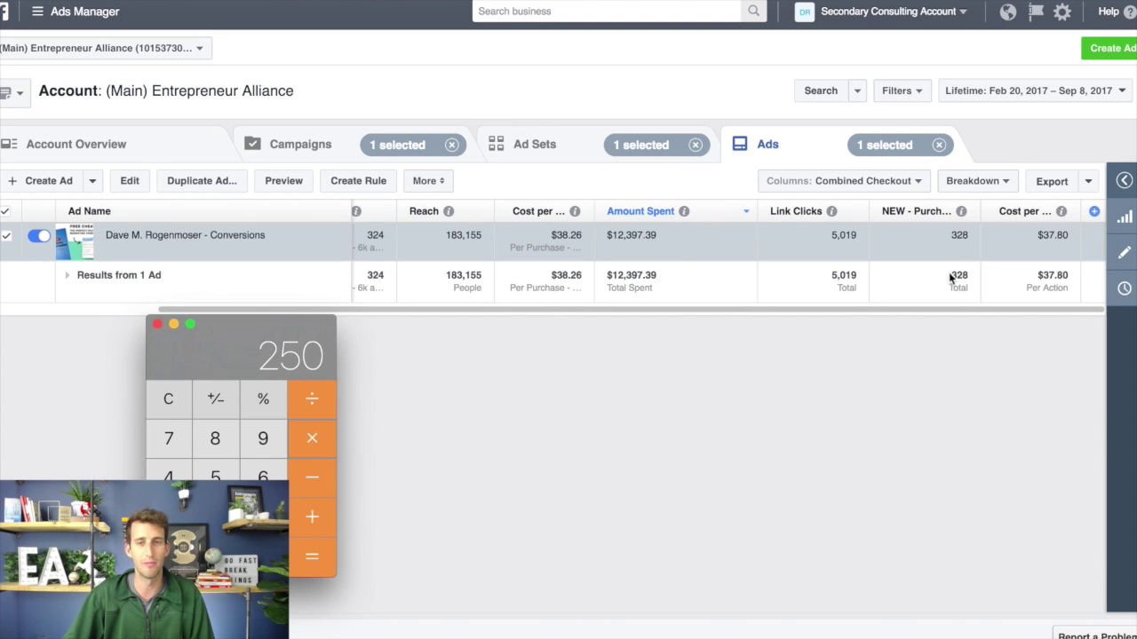
left_click(305, 560)
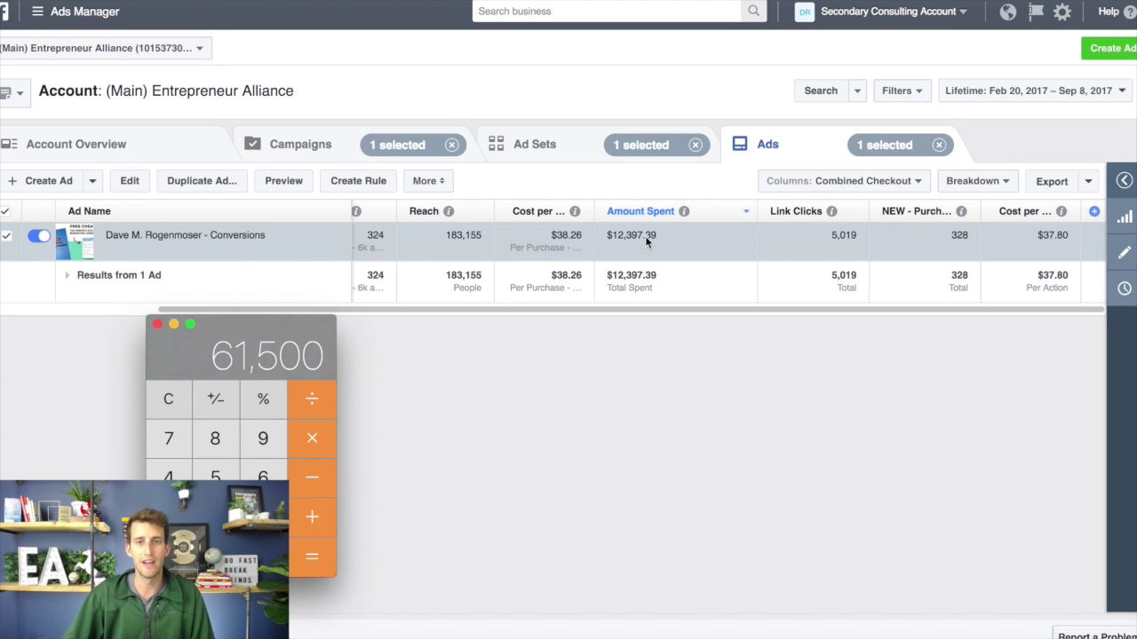
left_click_drag(205, 357, 216, 379)
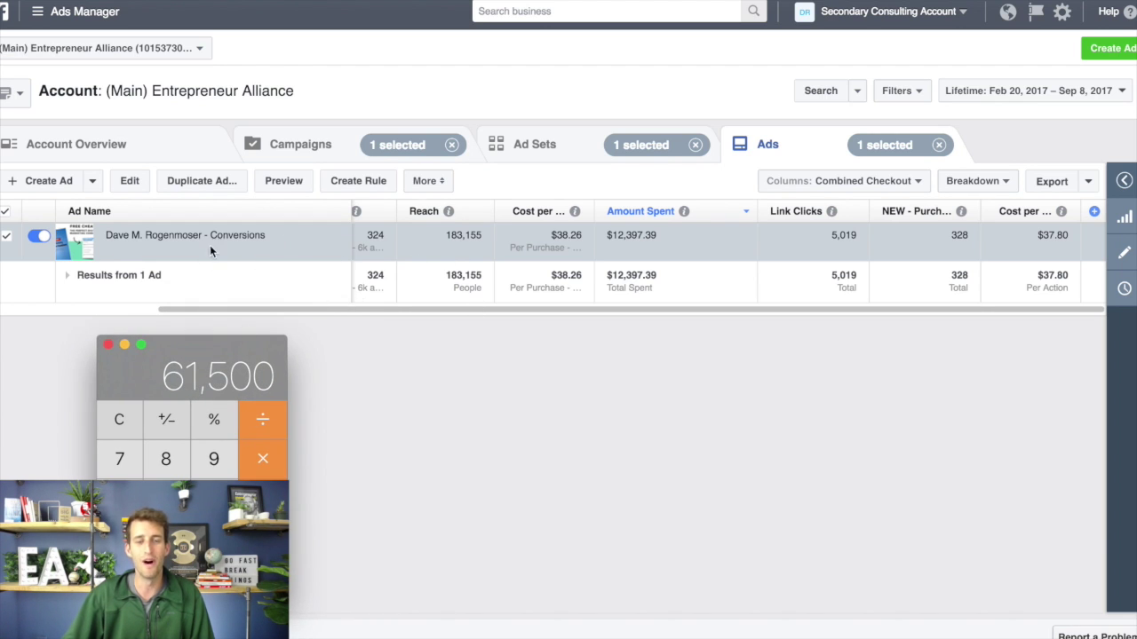
Return to the campaign's ad sets in Ads Manager, deselect EA Member Lookalike and open EA Member Lookalike - Copy.
scroll(501, 246, "left", 5)
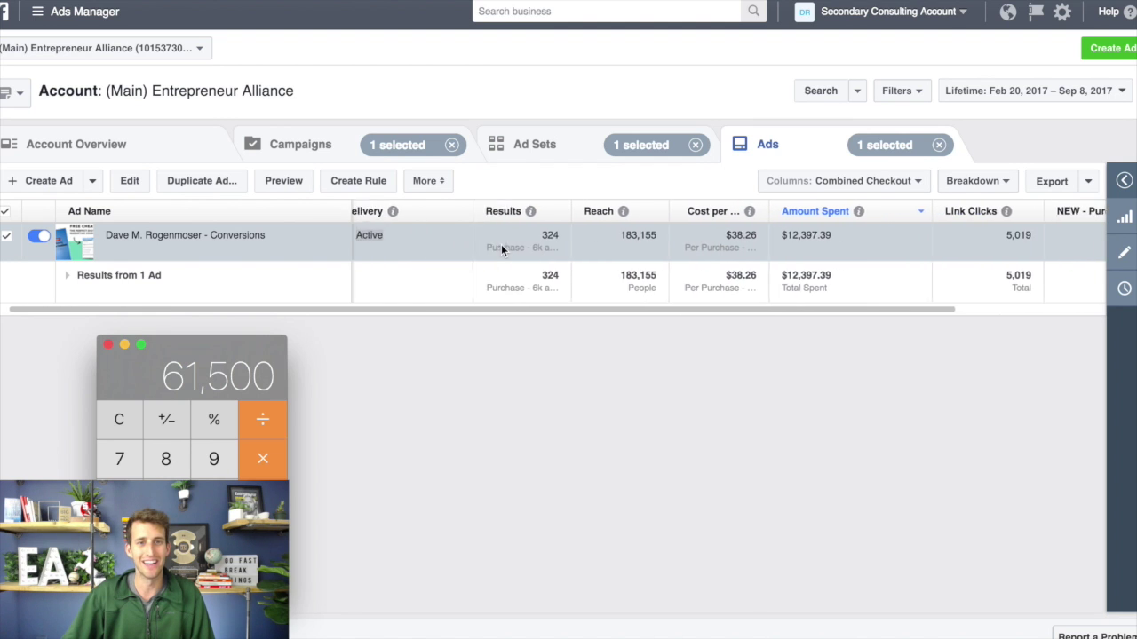
scroll(261, 233, "left", 2)
scroll(261, 234, "right", 2)
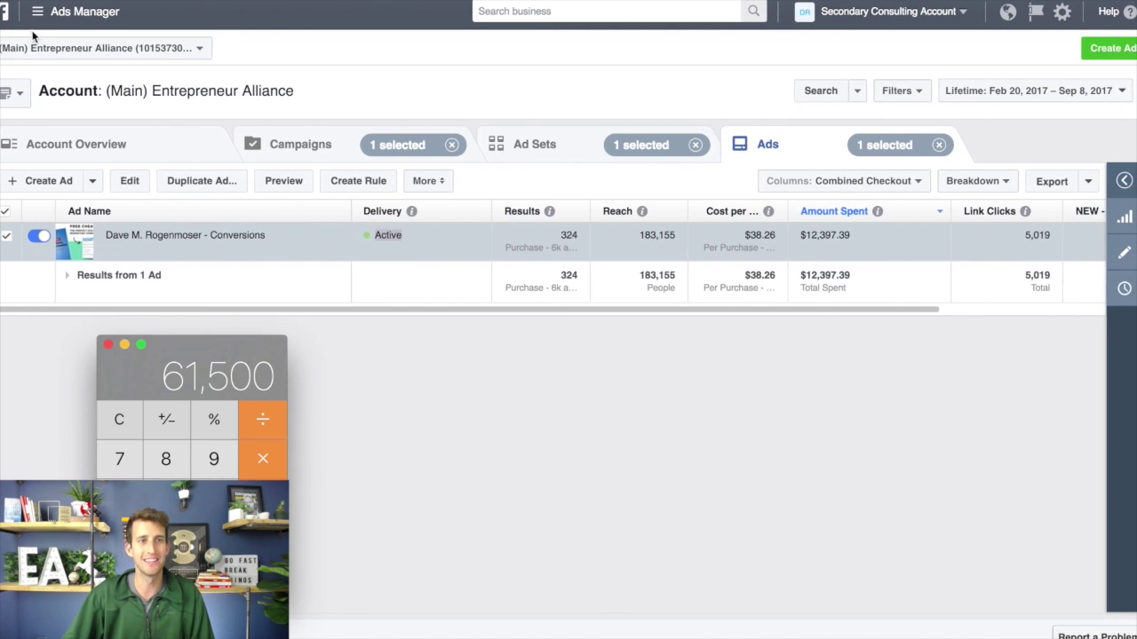
key("super+Tab")
left_click(533, 144)
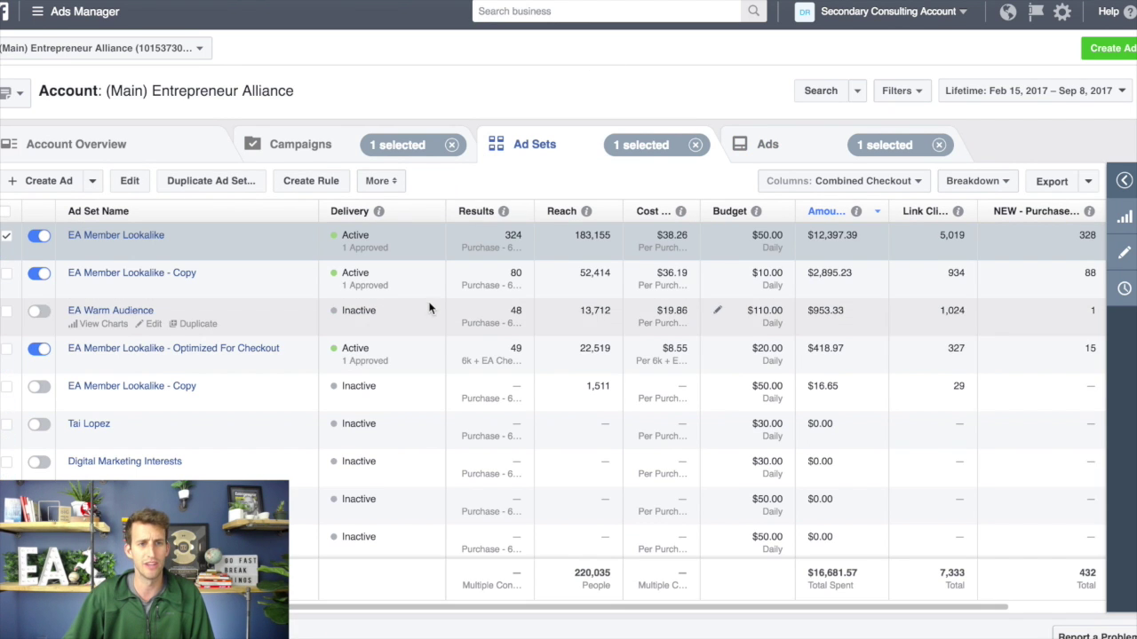
left_click(6, 238)
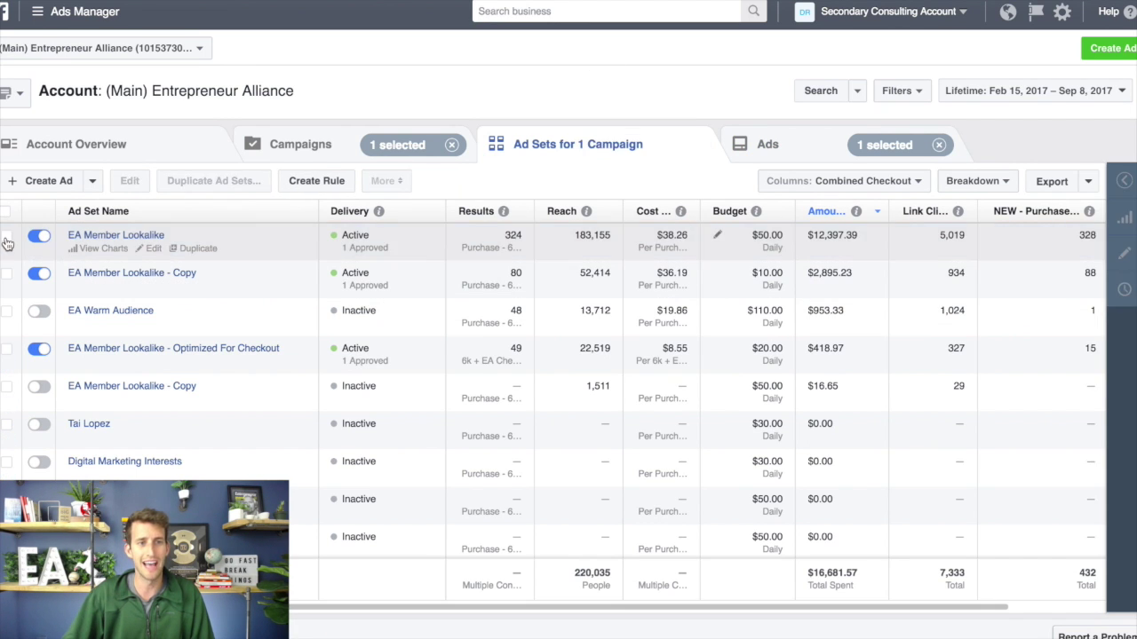
left_click(132, 275)
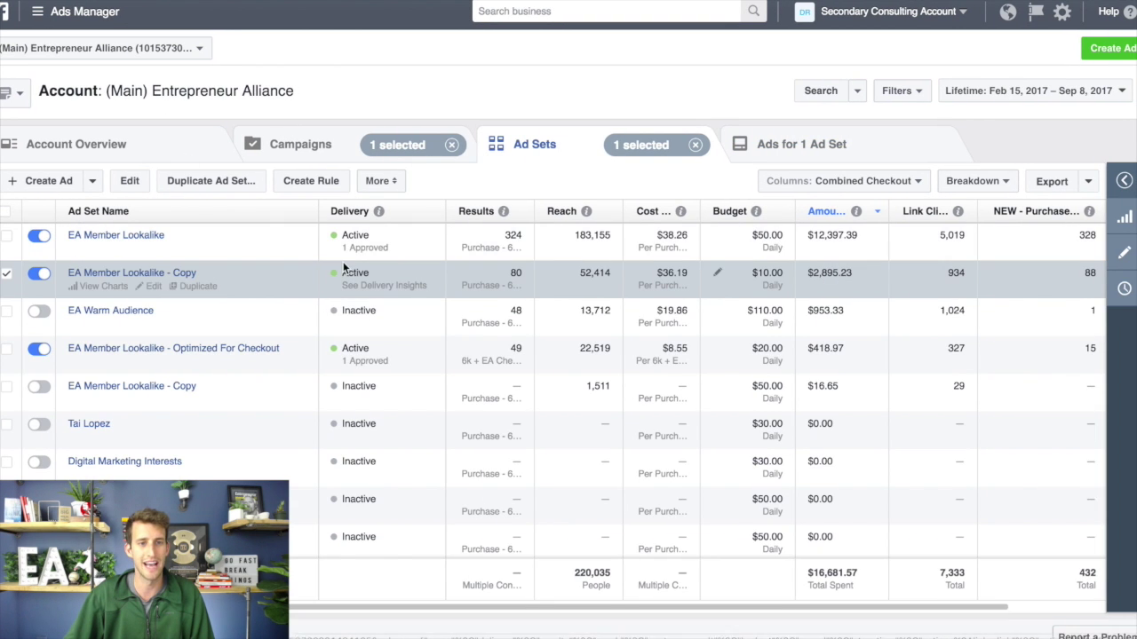
Clear the ad set selection and open the Full Email List lookalike ad set in the RA - 6K to EA - WC (Lookalike 1% US - Video) v2 campaign.
left_click(695, 144)
left_click(324, 145)
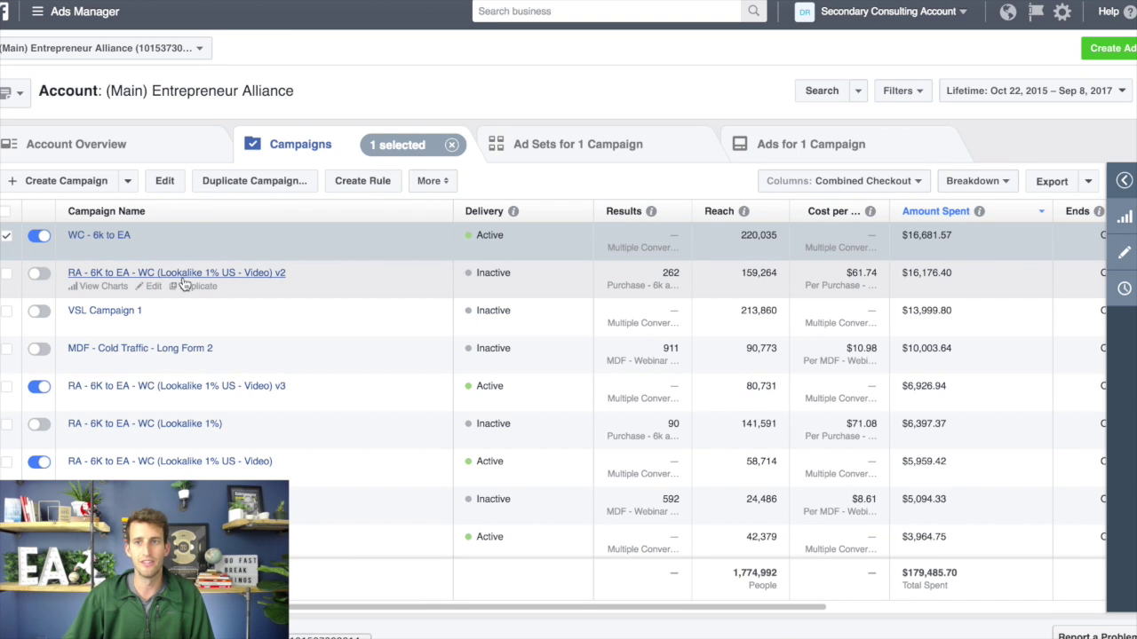
left_click(179, 275)
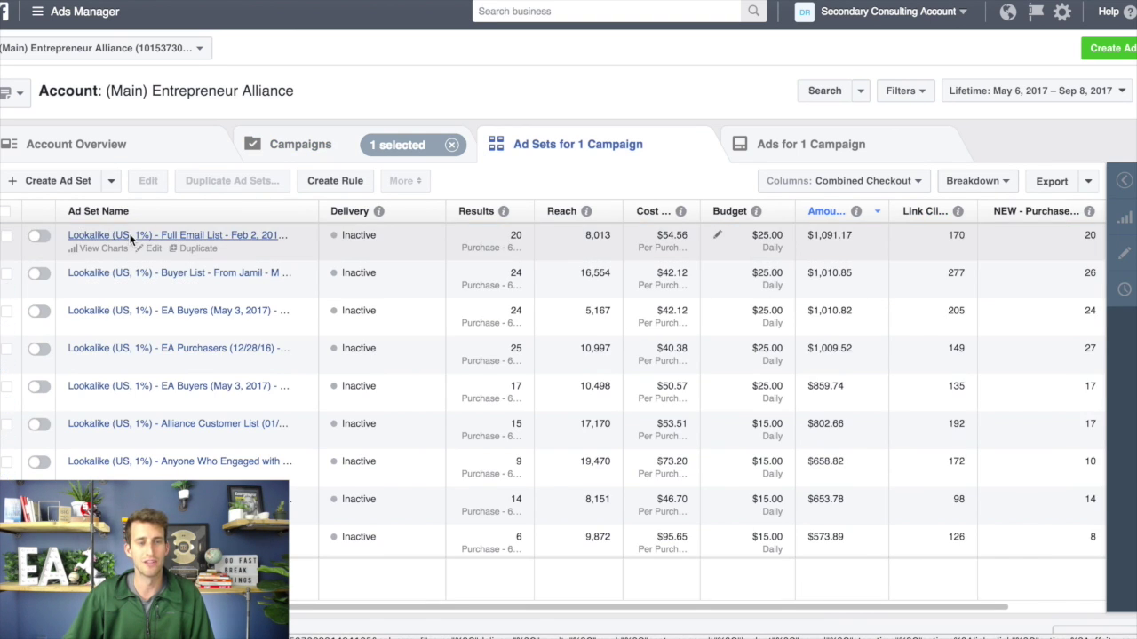
left_click(130, 237)
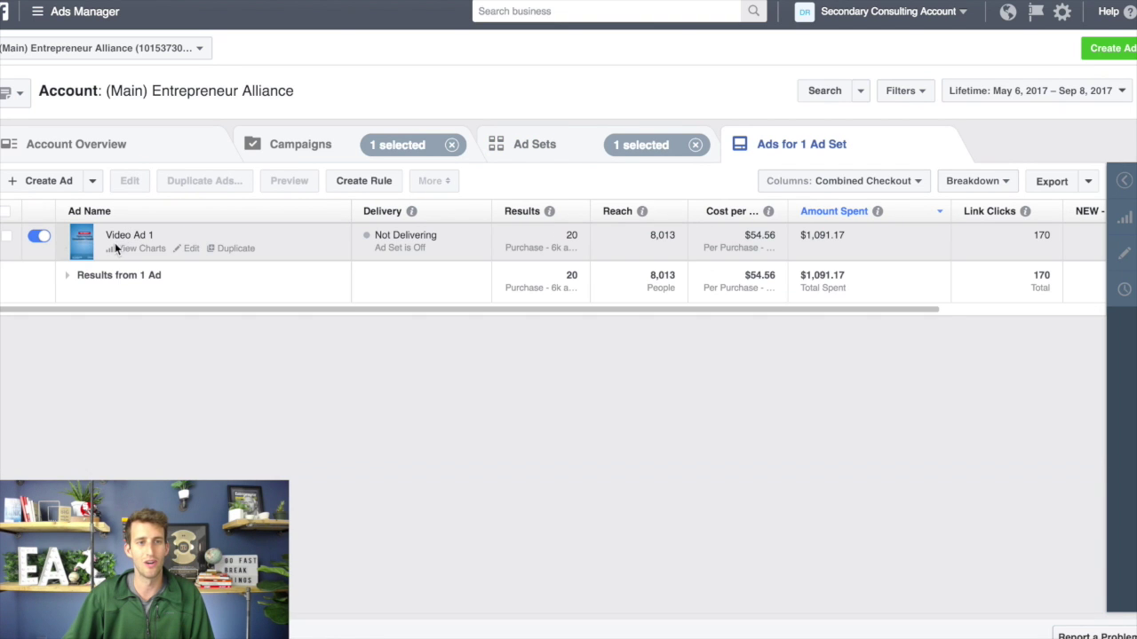
Go back to the campaigns list and deselect the RA - 6K to EA - WC (Lookalike 1% US - Video) v2 campaign.
scroll(421, 92, "left", 5)
scroll(333, 99, "left", 5)
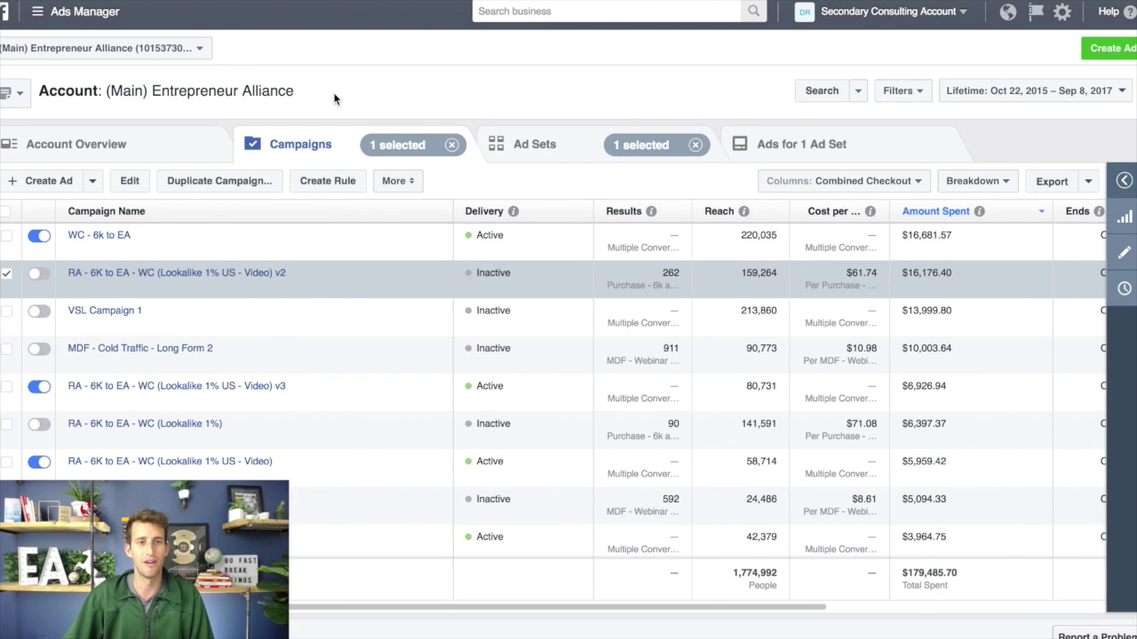
scroll(515, 119, "left", 5)
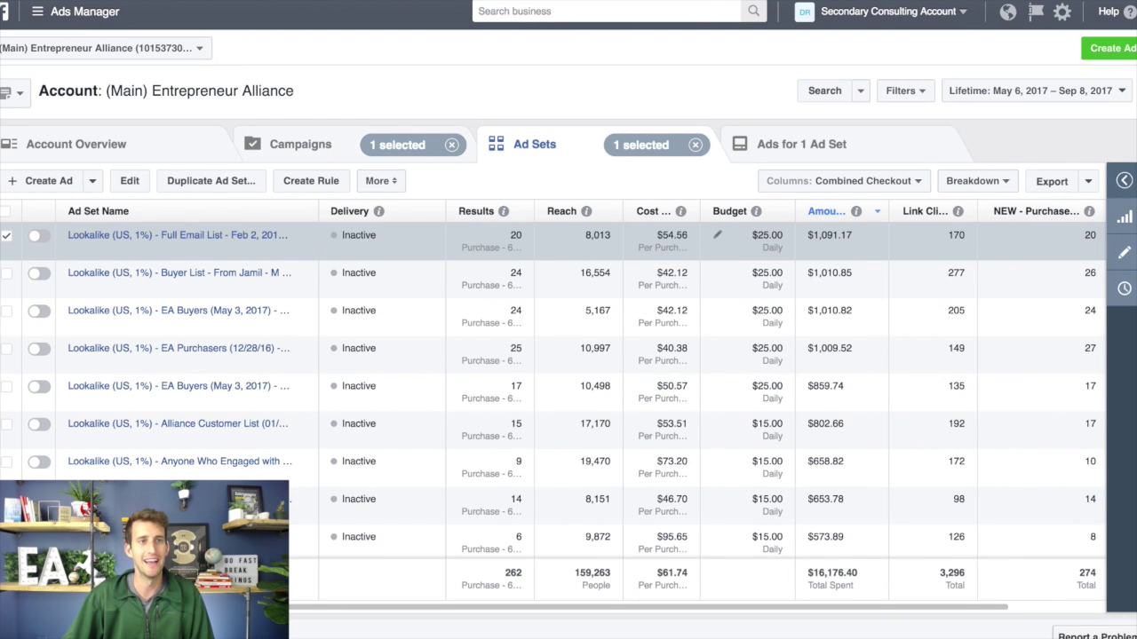
scroll(569, 355, "left", 5)
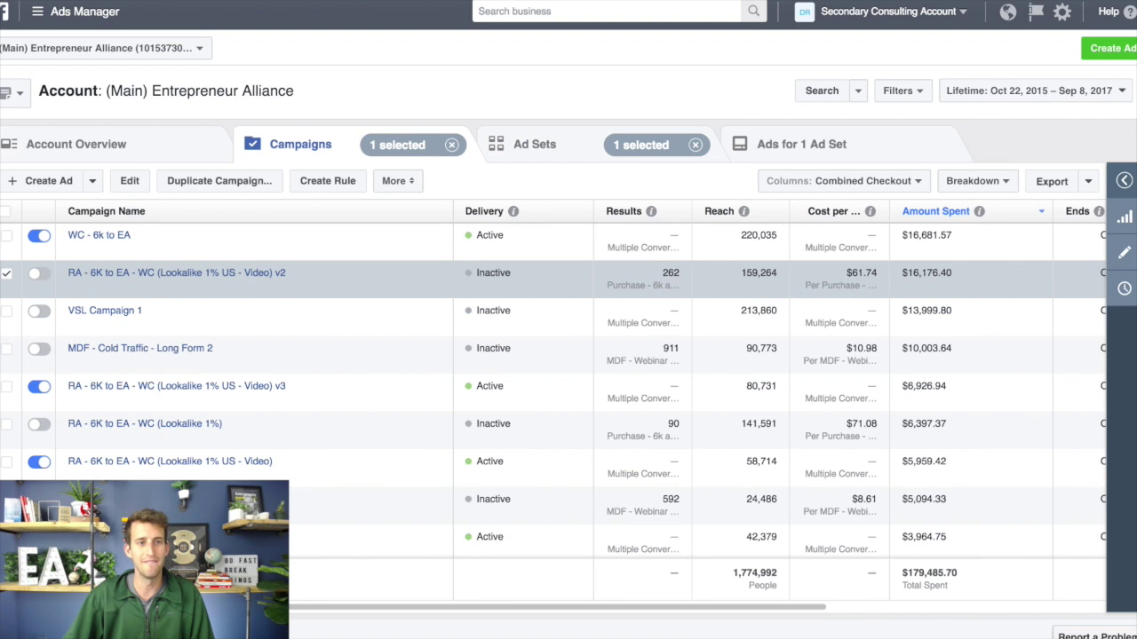
left_click(6, 274)
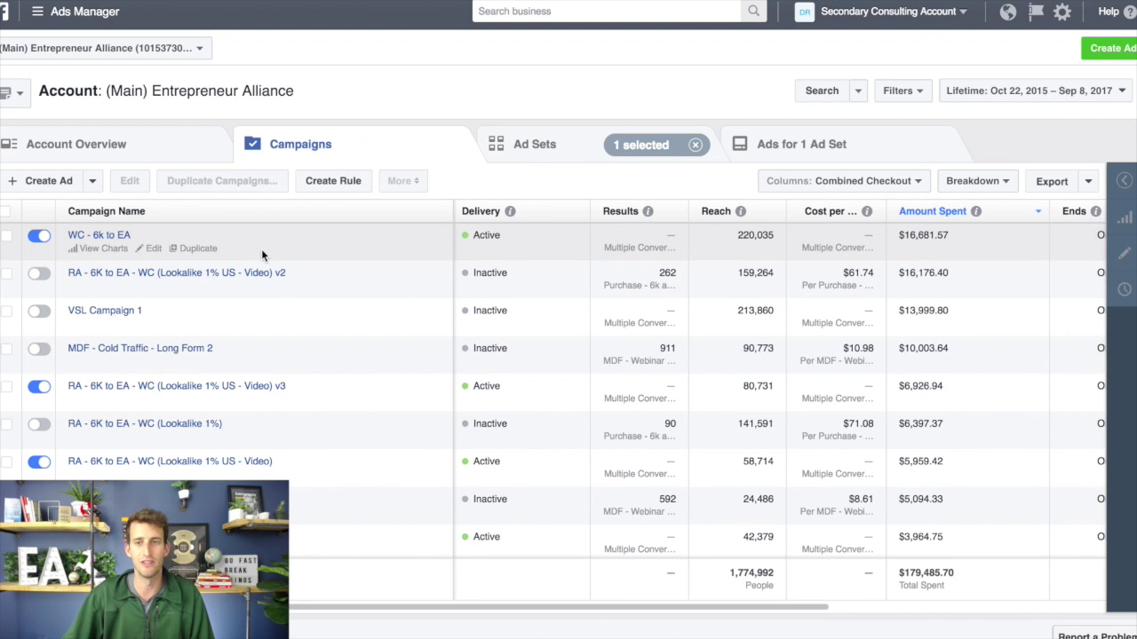
left_click(122, 240)
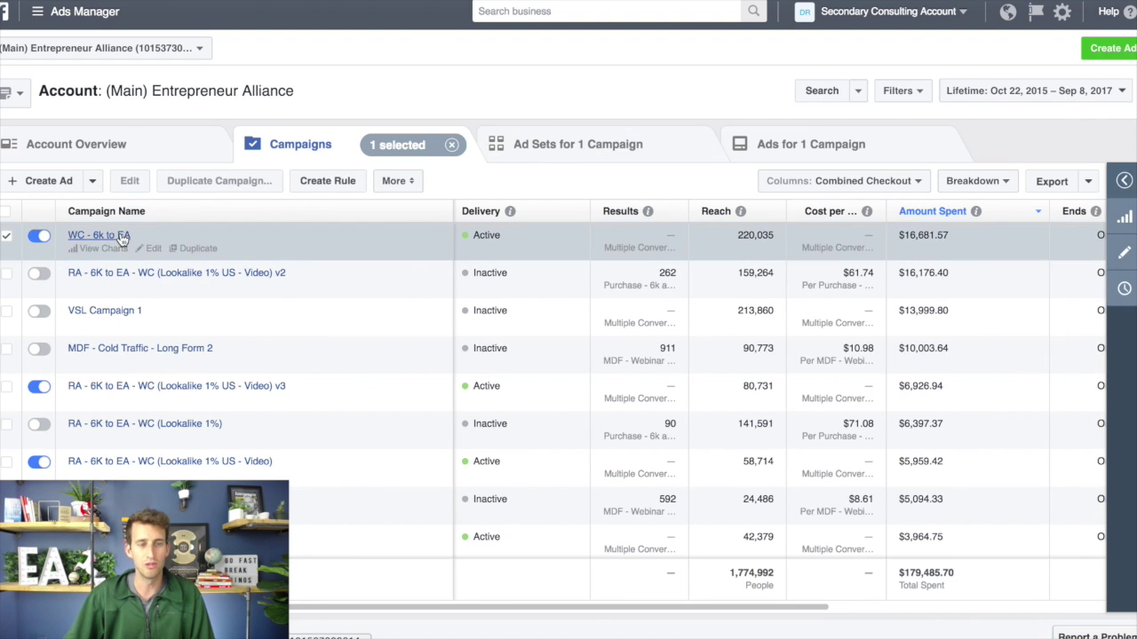
left_click(122, 240)
left_click(452, 145)
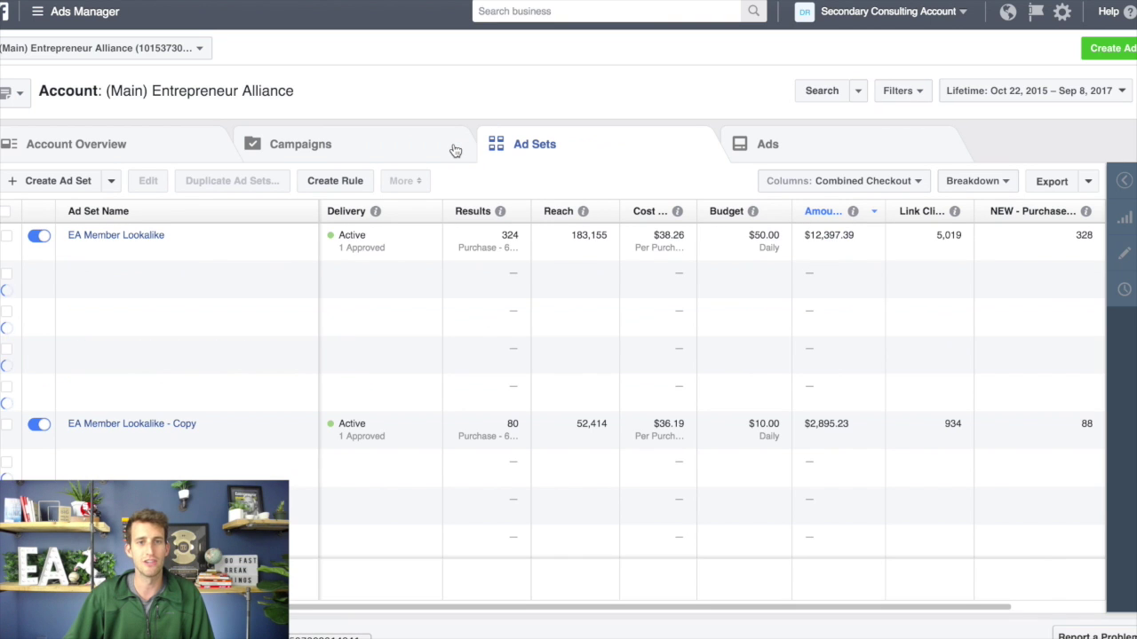
left_click(213, 147)
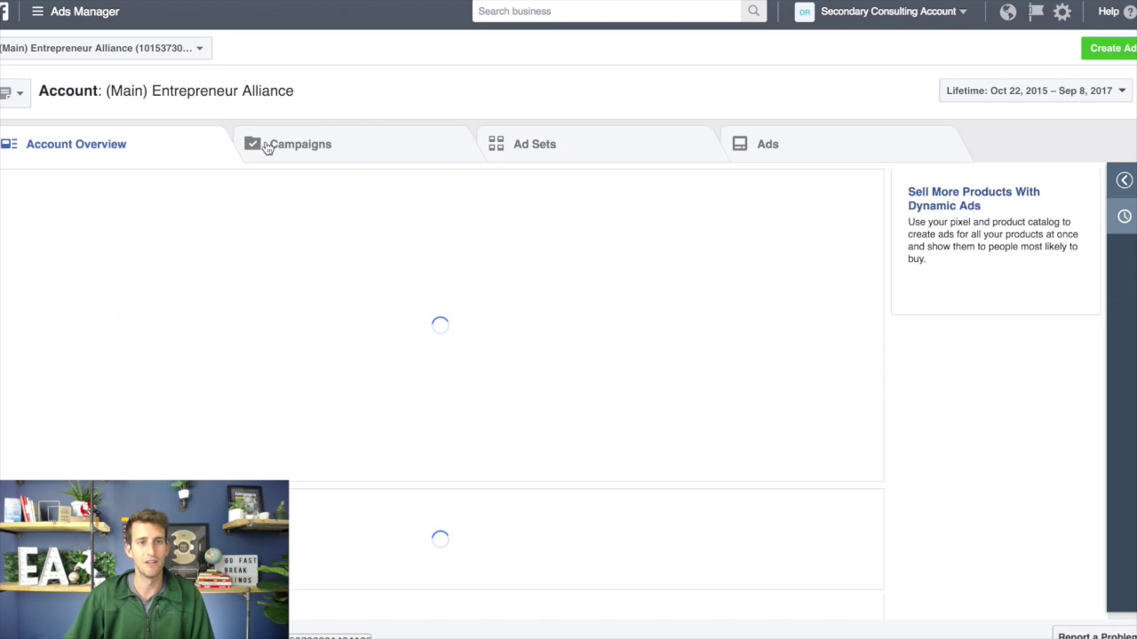
left_click(332, 155)
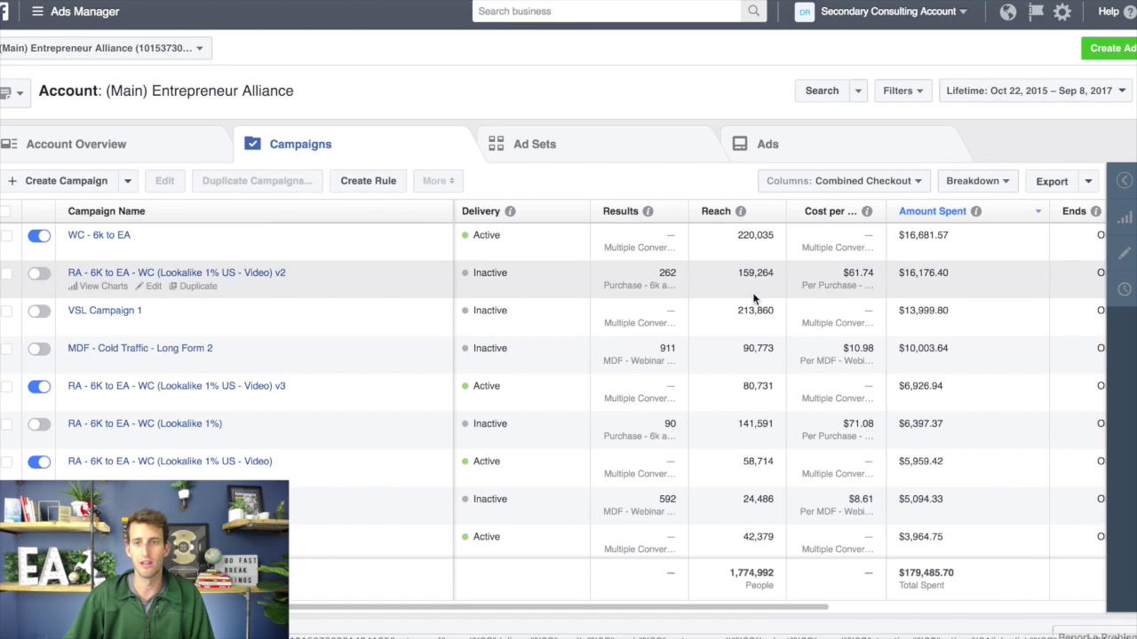
Reopen the WC - 6k to EA campaign and display the ad inside its EA Member Lookalike ad set.
left_click(99, 235)
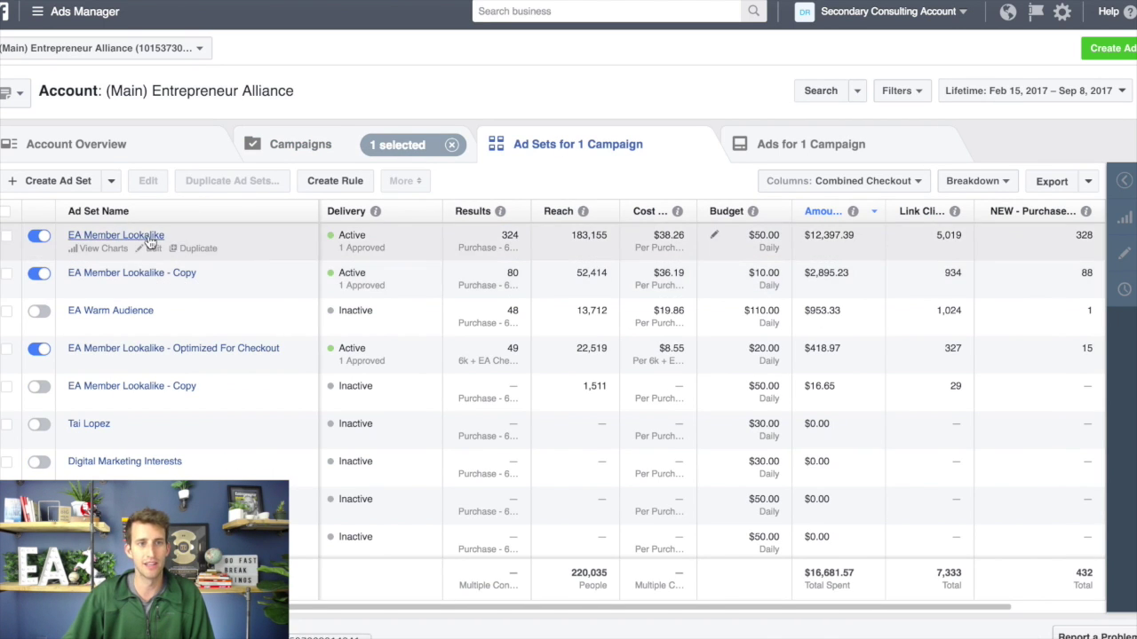
left_click(148, 236)
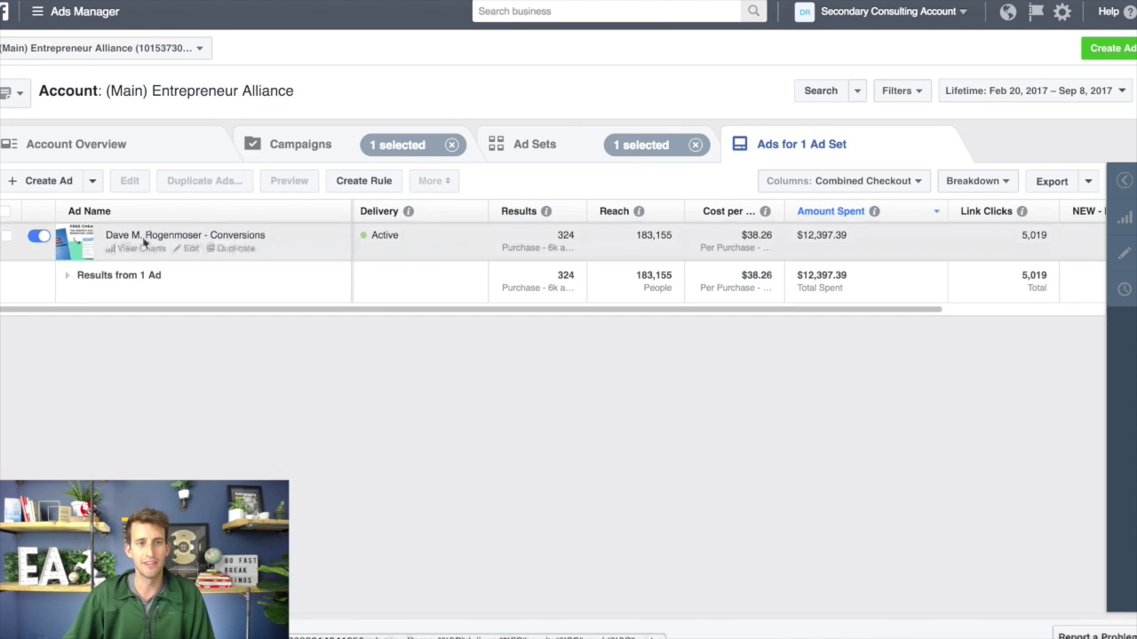
Open the EA Member Lookalike ad for editing and view it as a Facebook post with comments.
left_click(191, 250)
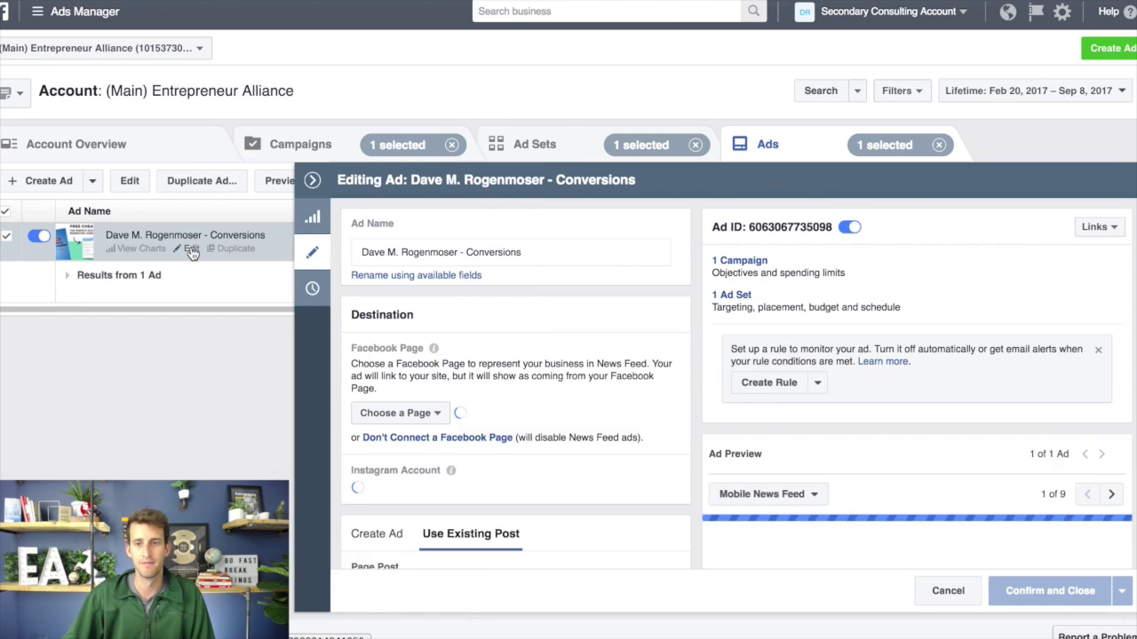
scroll(727, 330, "down", 3)
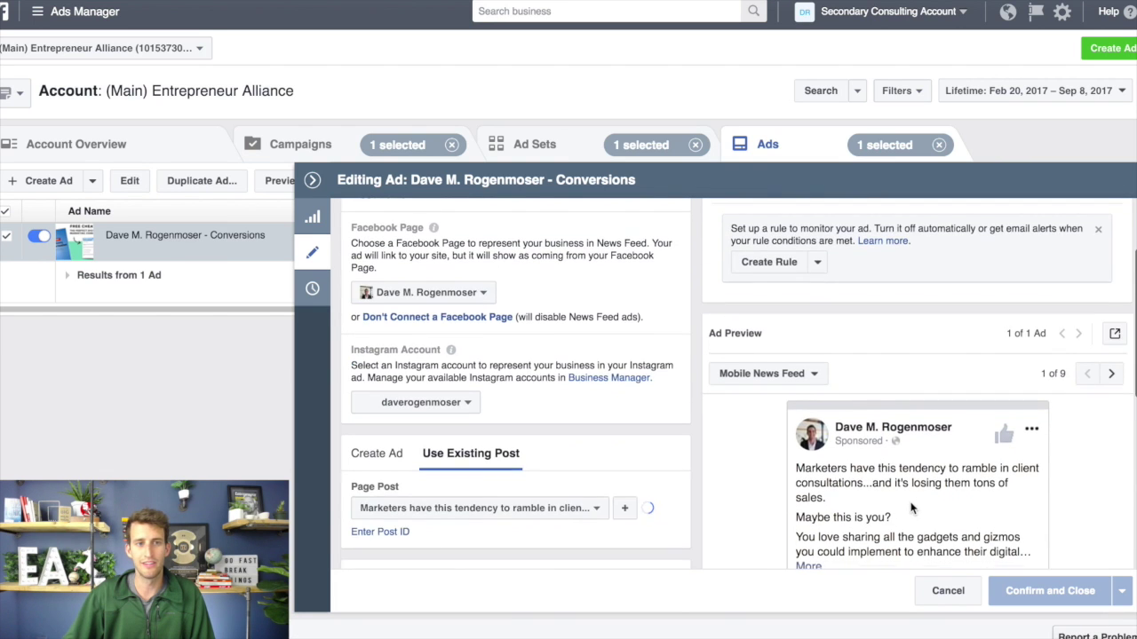
scroll(912, 507, "down", 1)
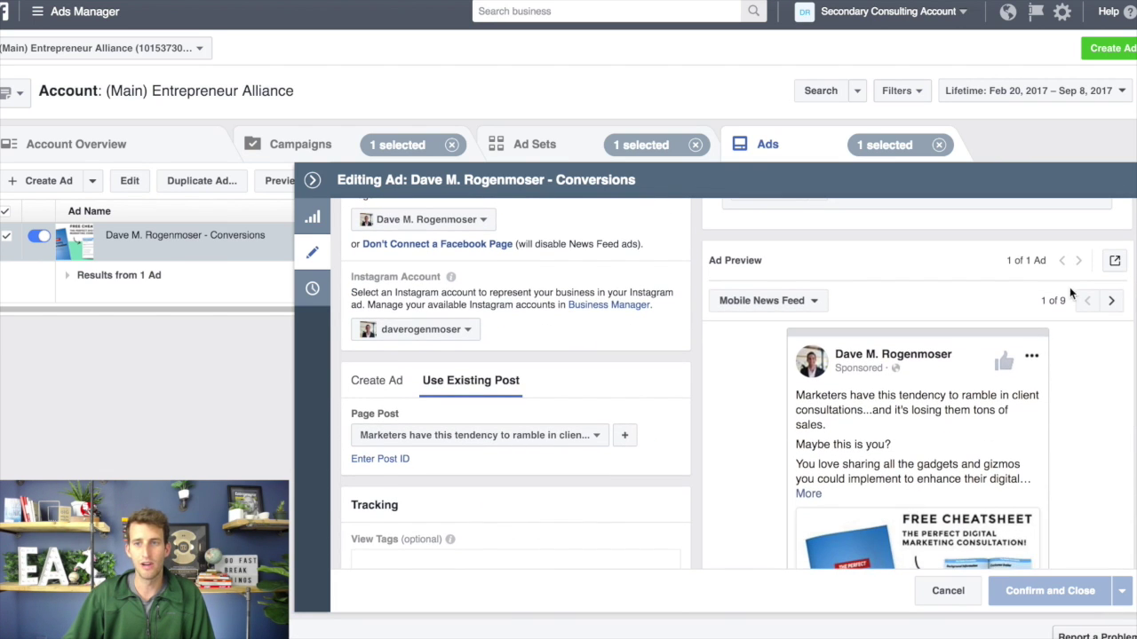
left_click(1115, 263)
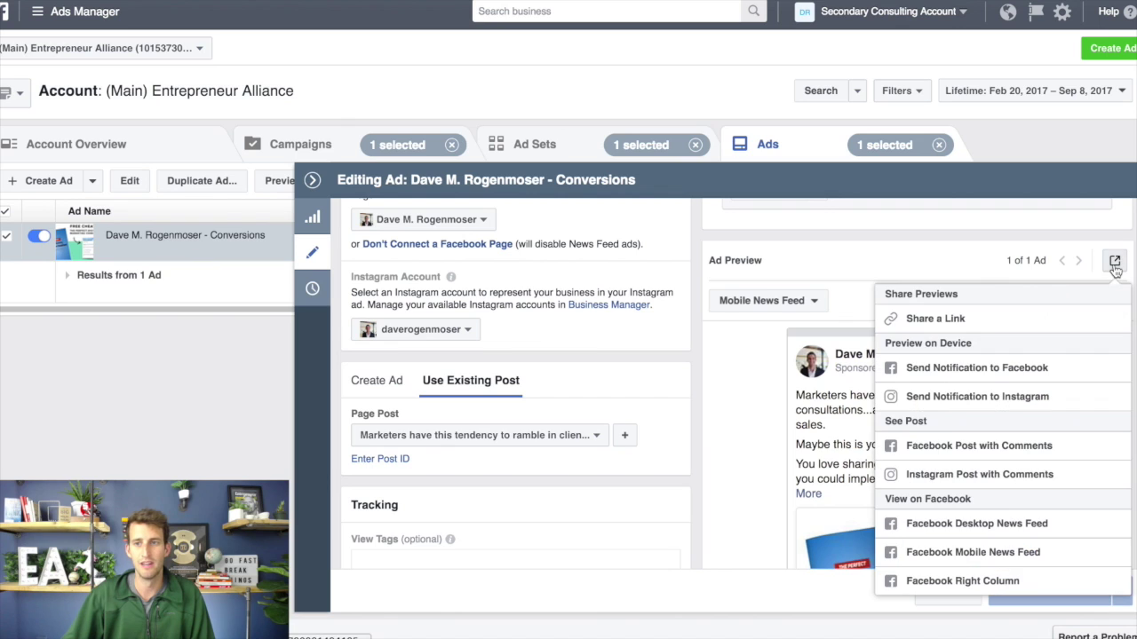
left_click(1009, 447)
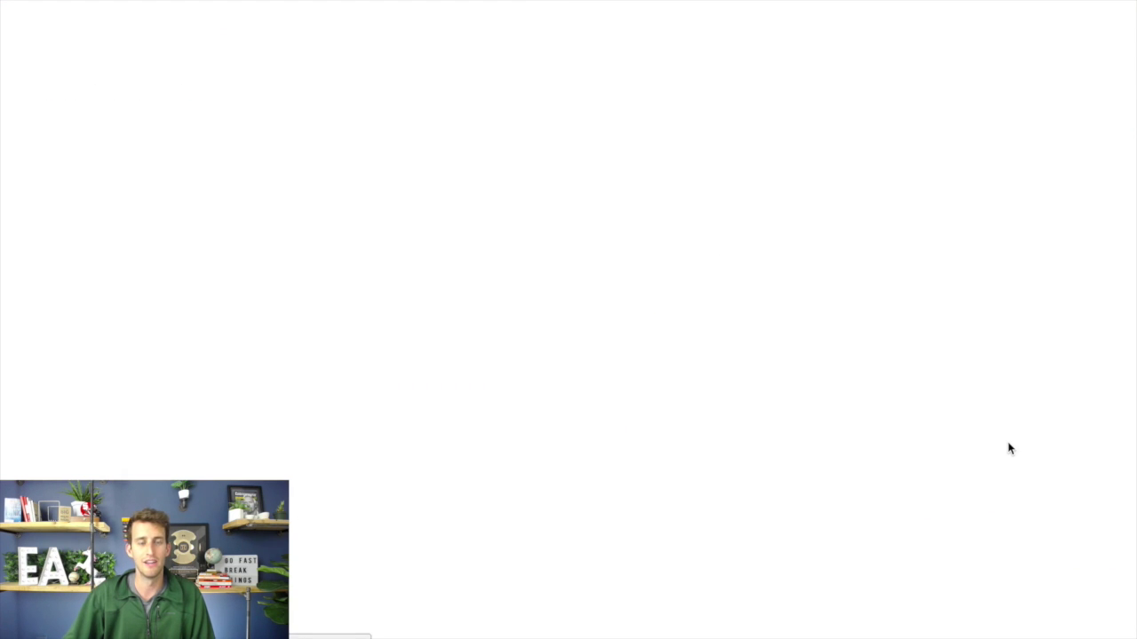
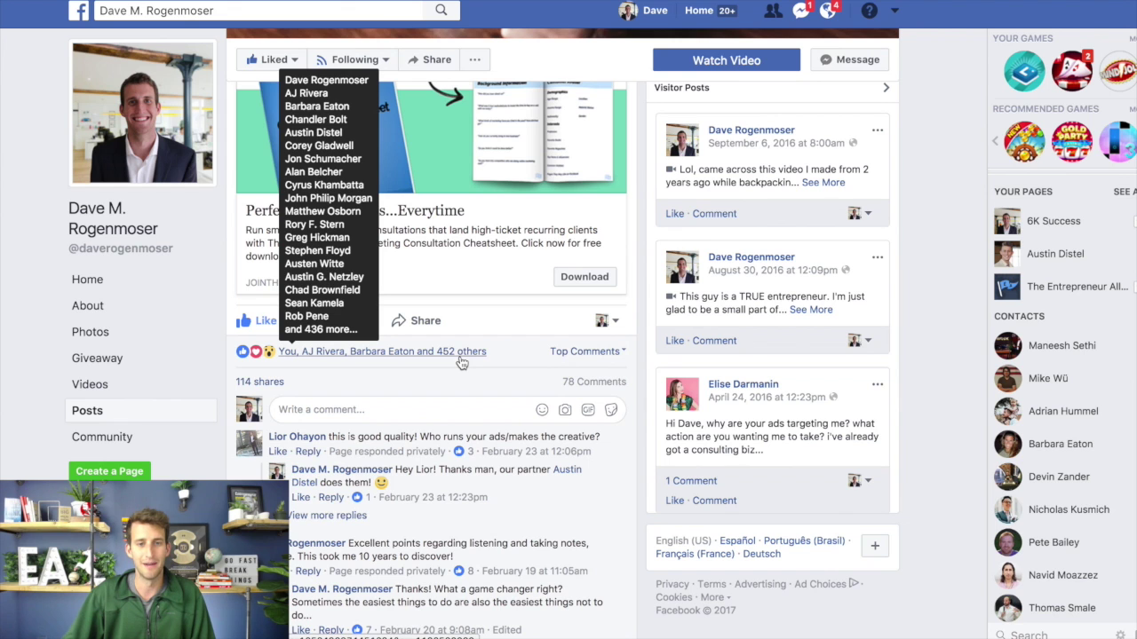
Examine the ad post's reactions, shares and reader comments, and its text and cheatsheet image.
mouse_move(583, 383)
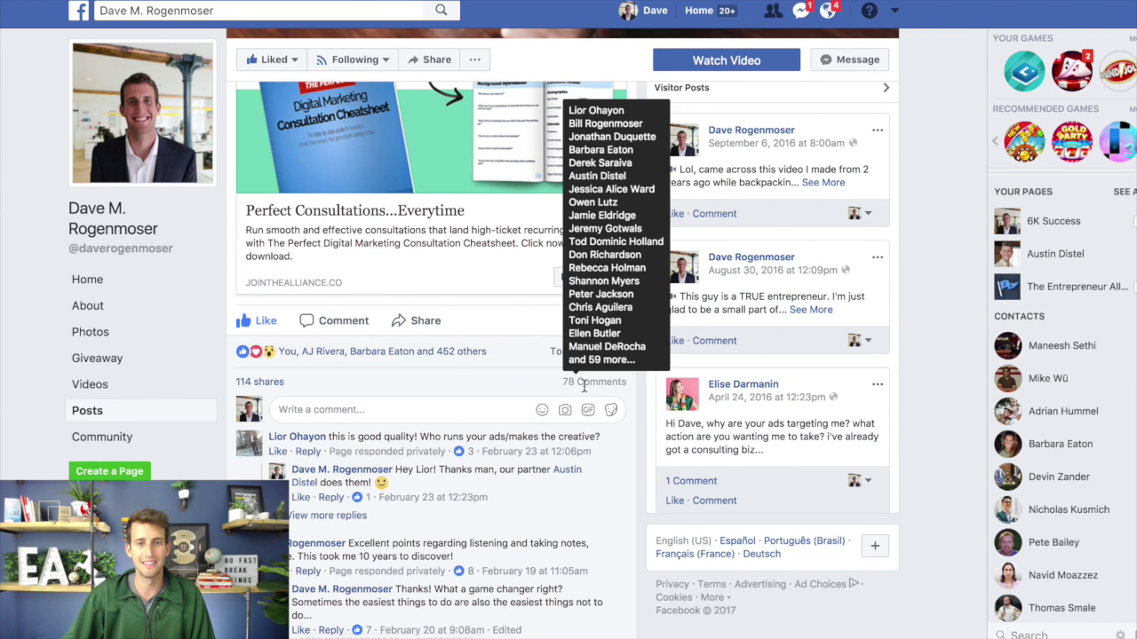
scroll(455, 335, "down", 3)
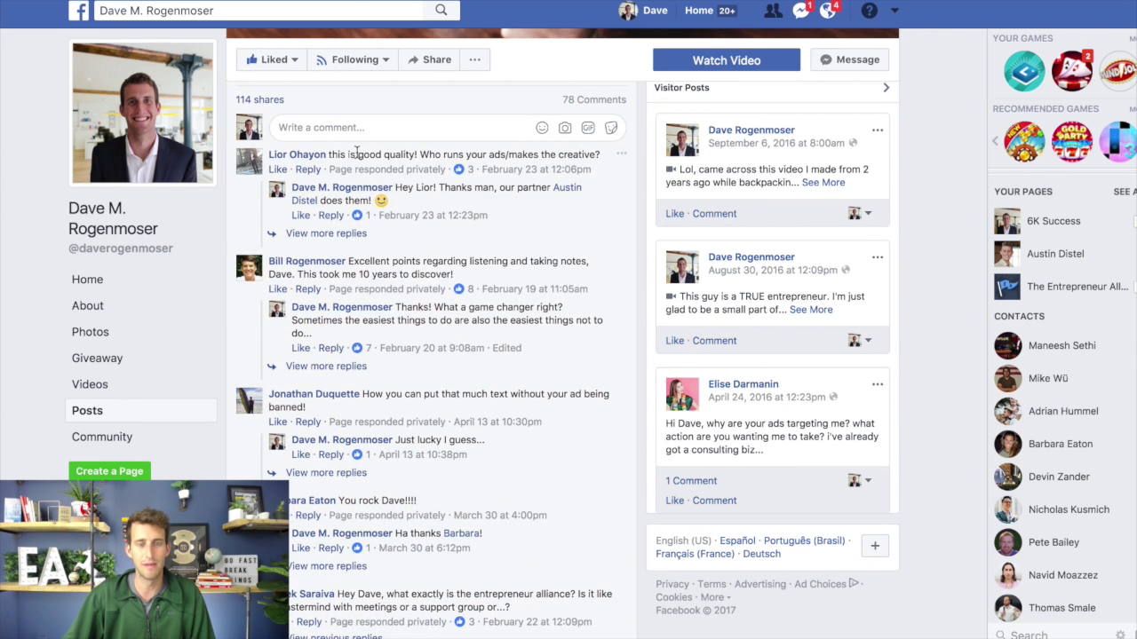
scroll(366, 368, "down", 7)
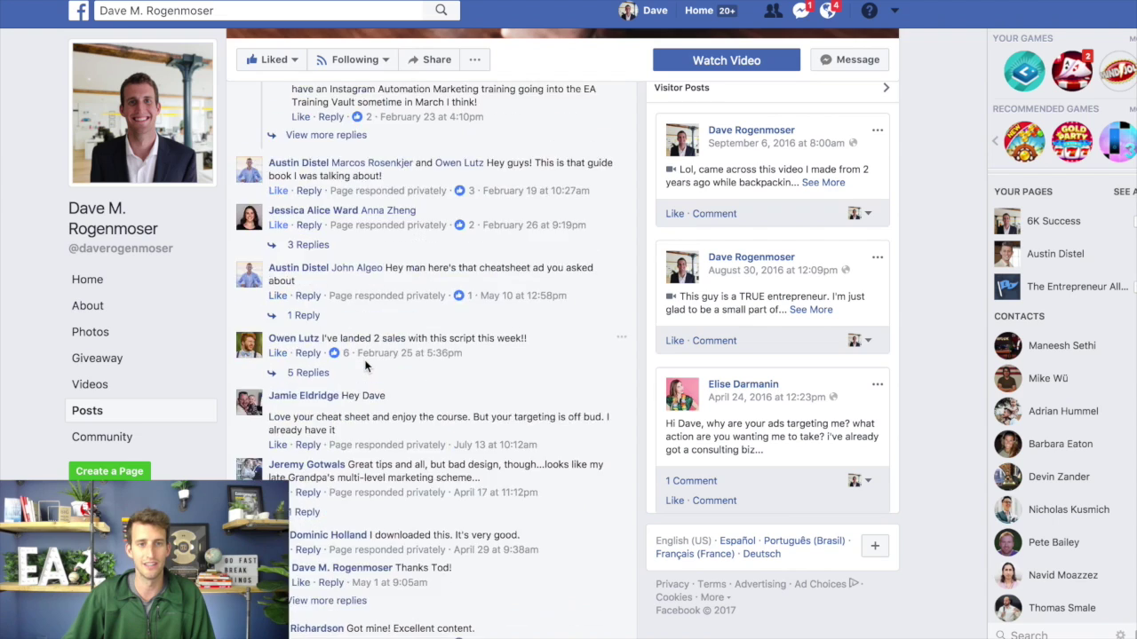
scroll(366, 368, "down", 10)
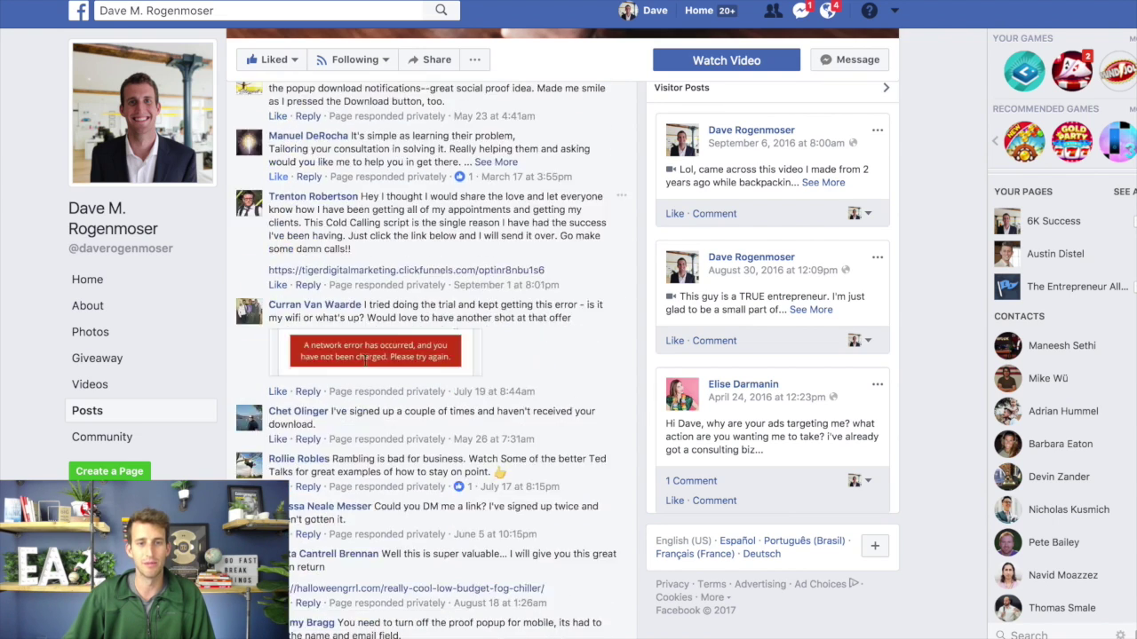
scroll(365, 358, "down", 2)
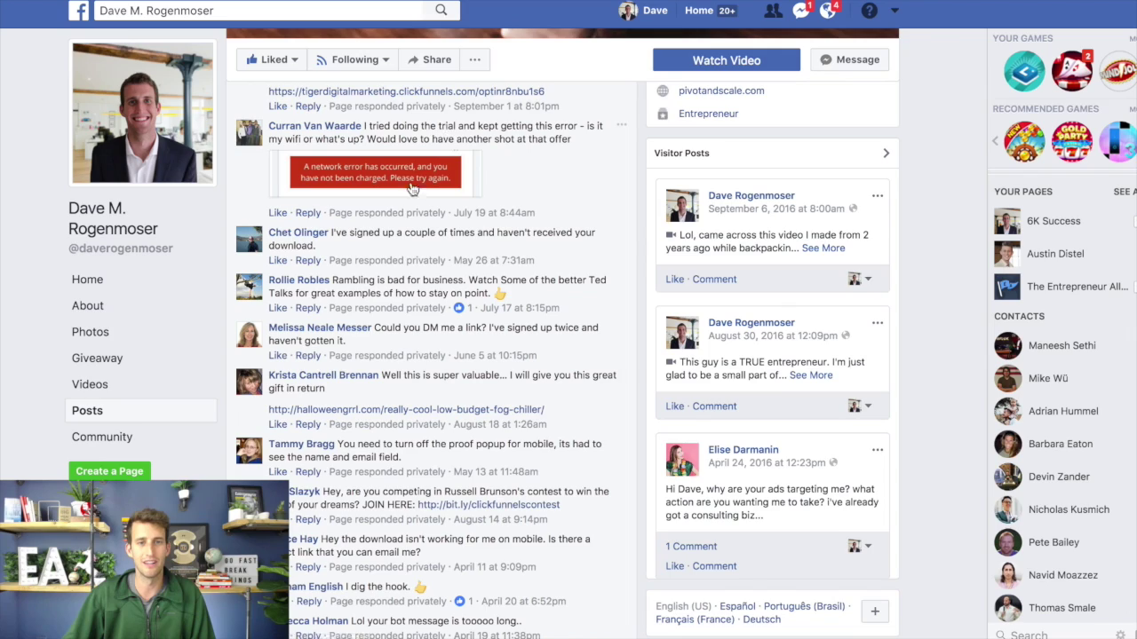
scroll(362, 223, "down", 10)
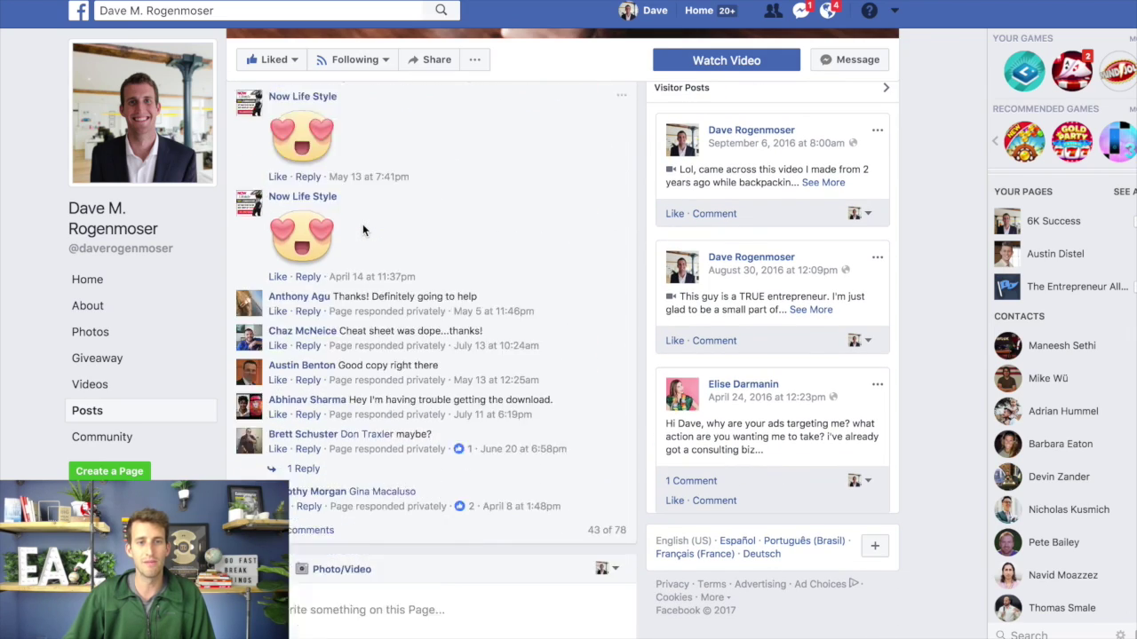
scroll(362, 224, "down", 3)
scroll(363, 224, "up", 9)
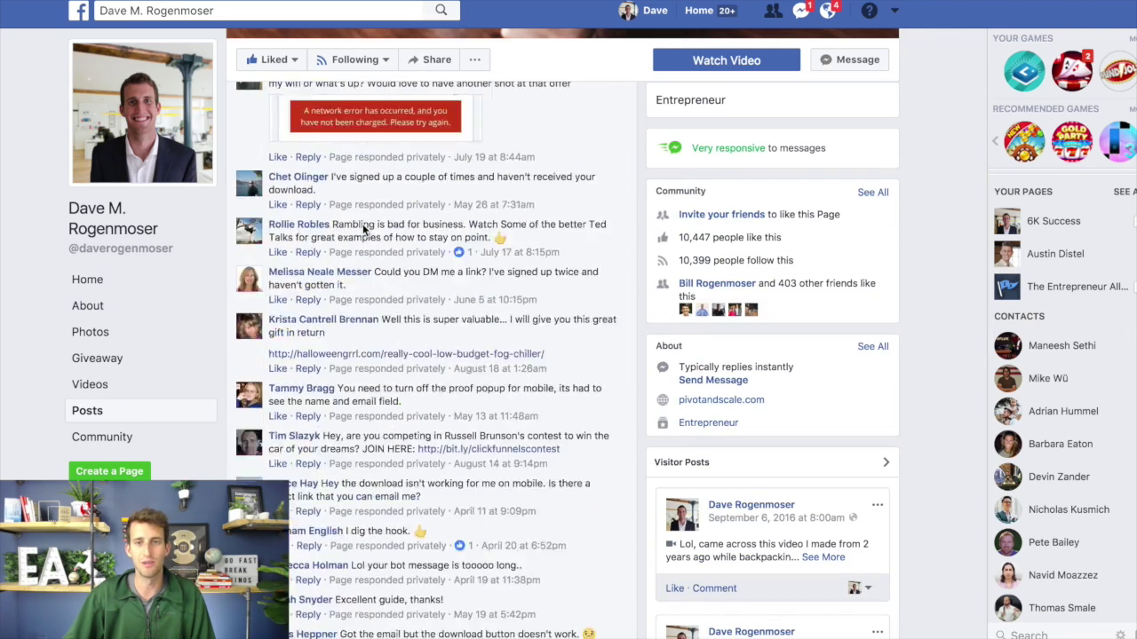
scroll(362, 223, "up", 15)
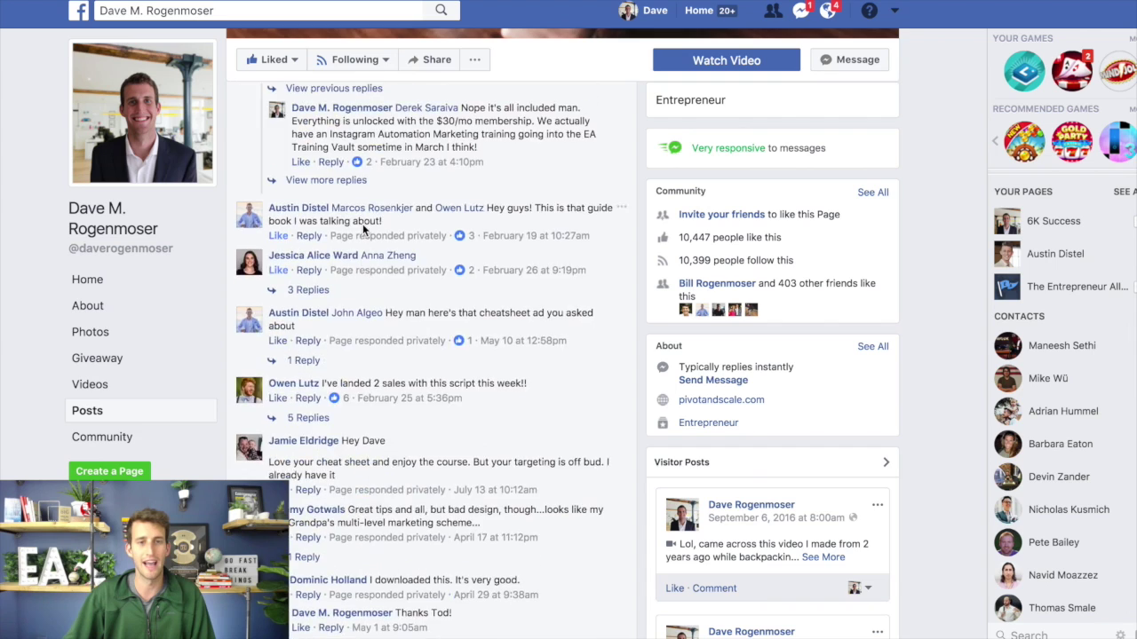
scroll(363, 223, "up", 10)
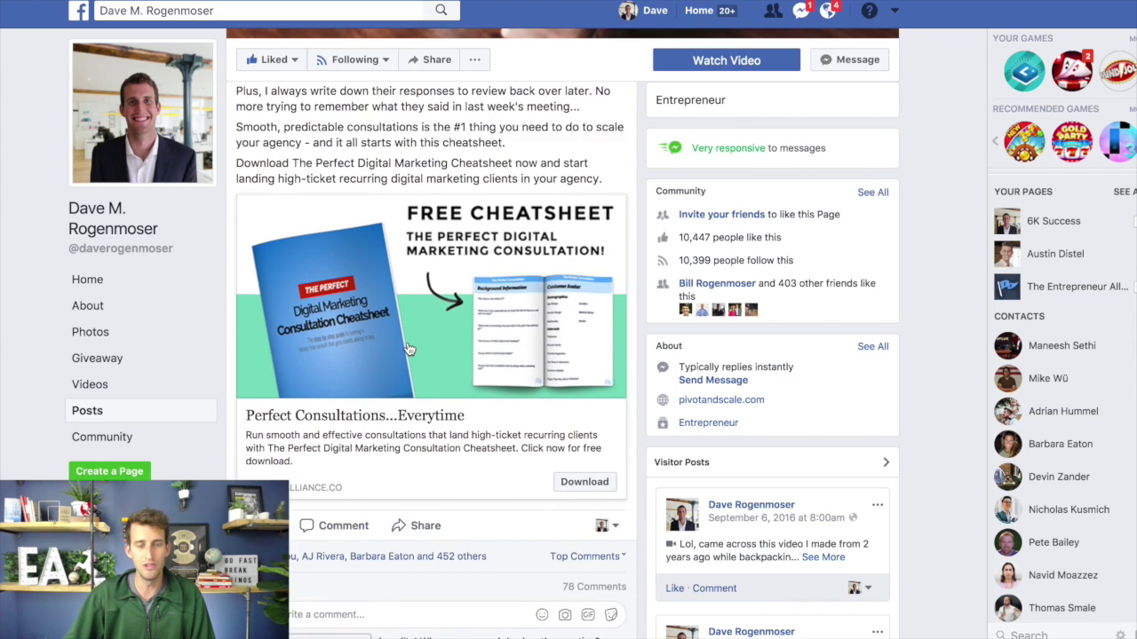
scroll(408, 348, "up", 10)
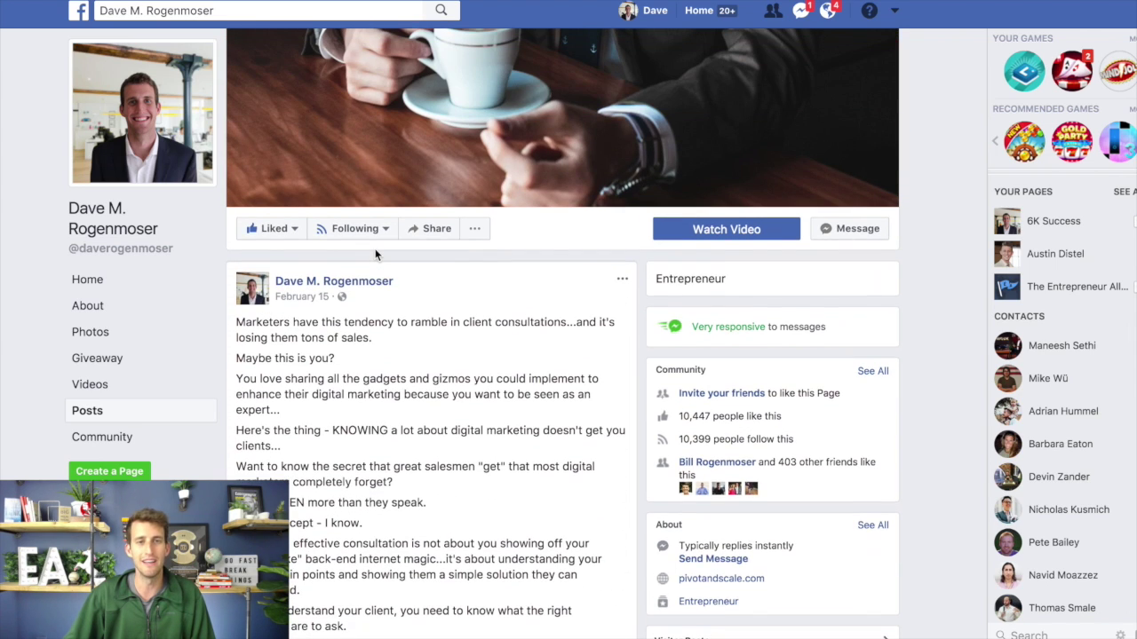
scroll(374, 254, "down", 1)
scroll(375, 255, "up", 2)
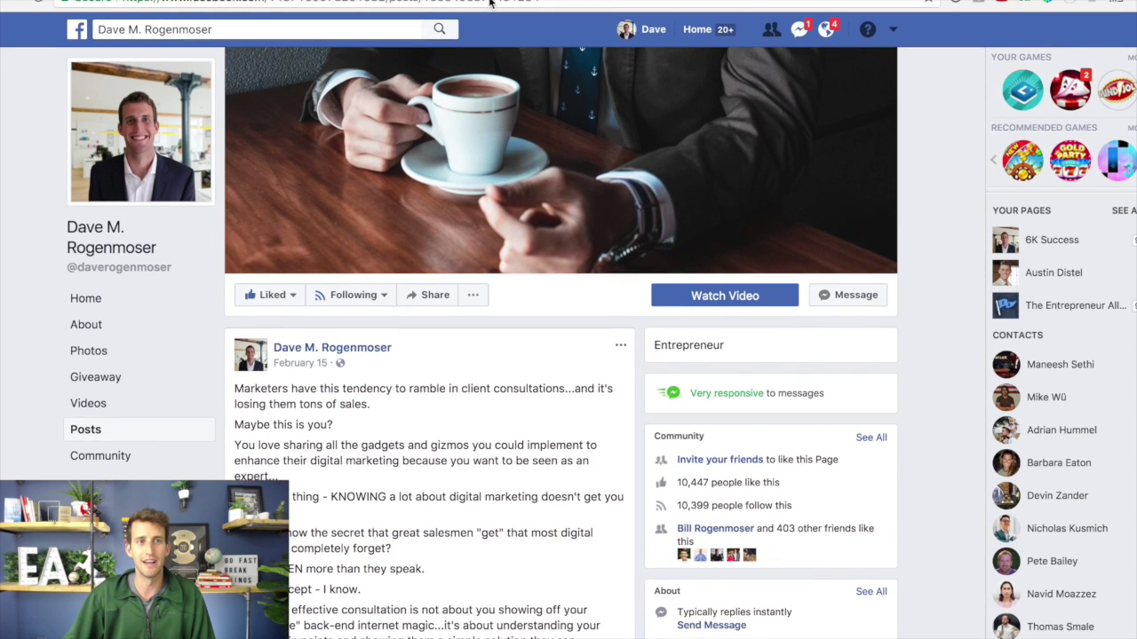
Copy the post ID at the end of the Facebook post's web address.
mouse_move(491, 20)
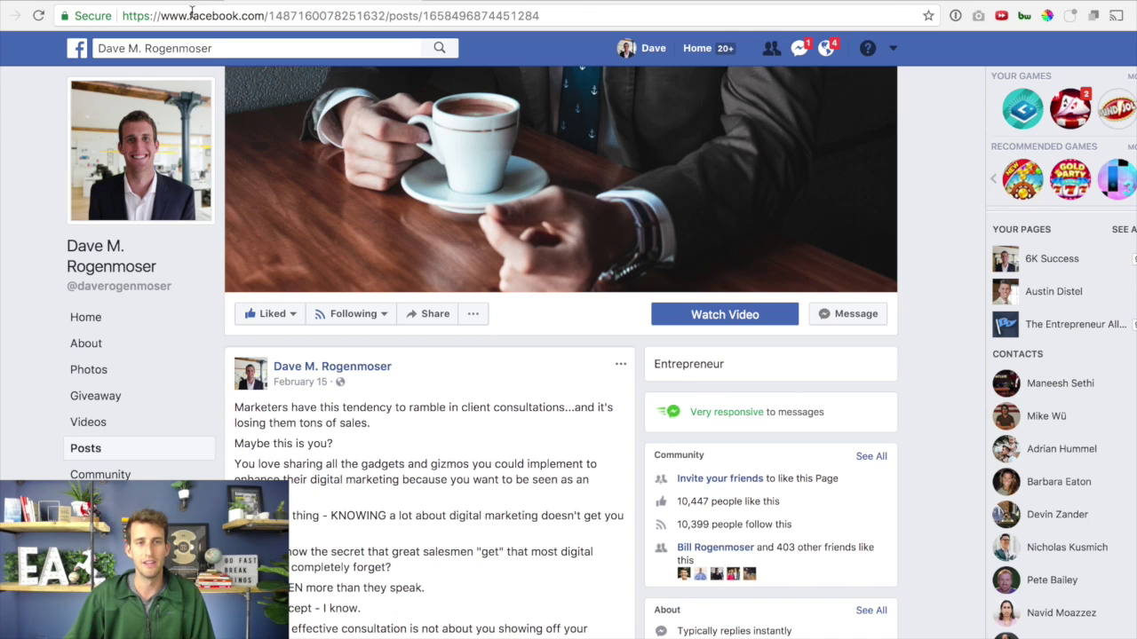
left_click_drag(272, 12, 541, 19)
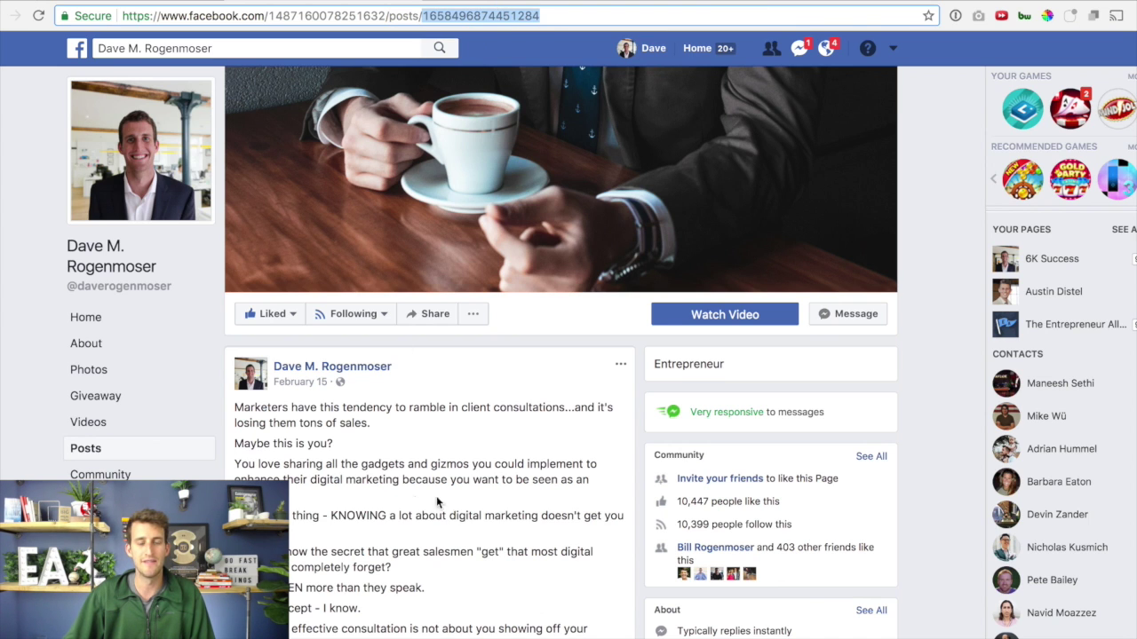
scroll(422, 497, "down", 1)
scroll(414, 455, "up", 1)
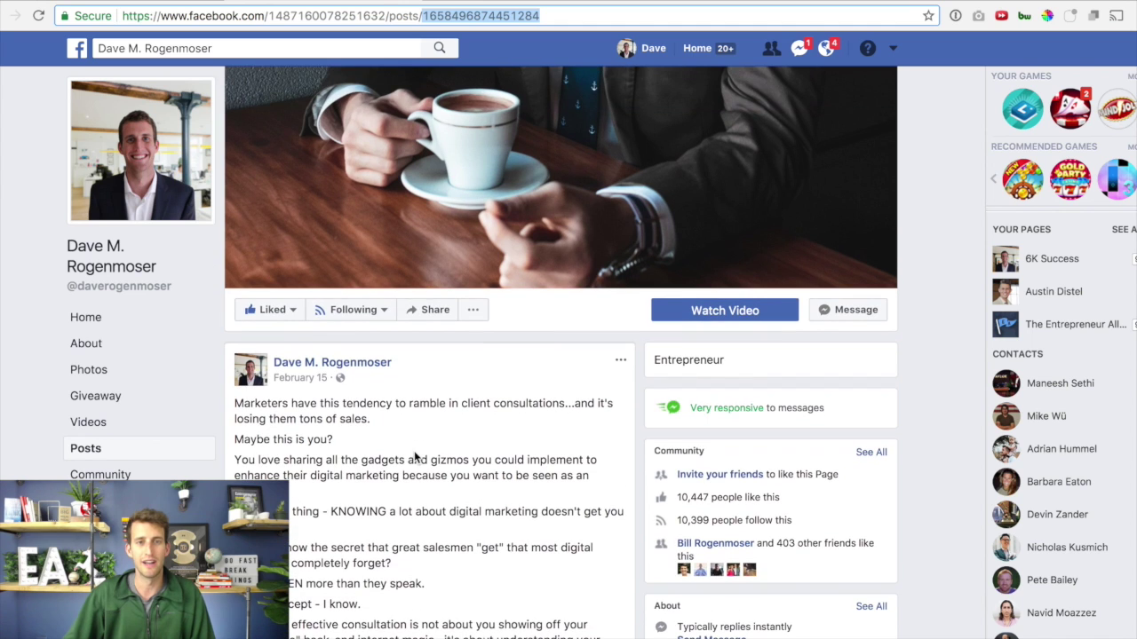
scroll(414, 455, "down", 1)
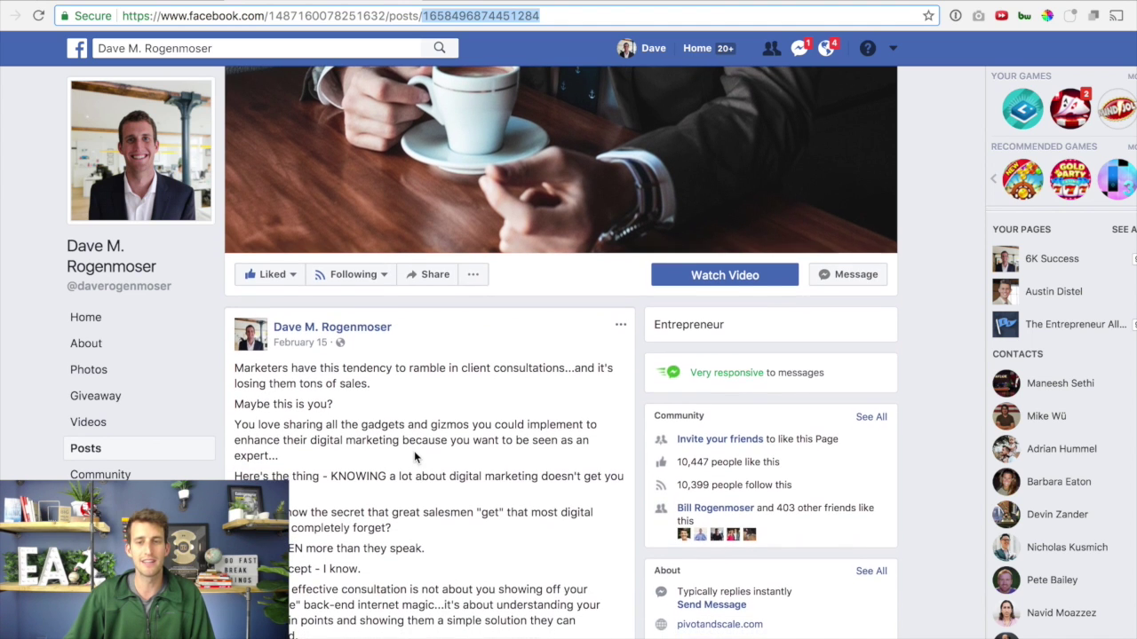
scroll(452, 386, "down", 4)
scroll(457, 444, "up", 3)
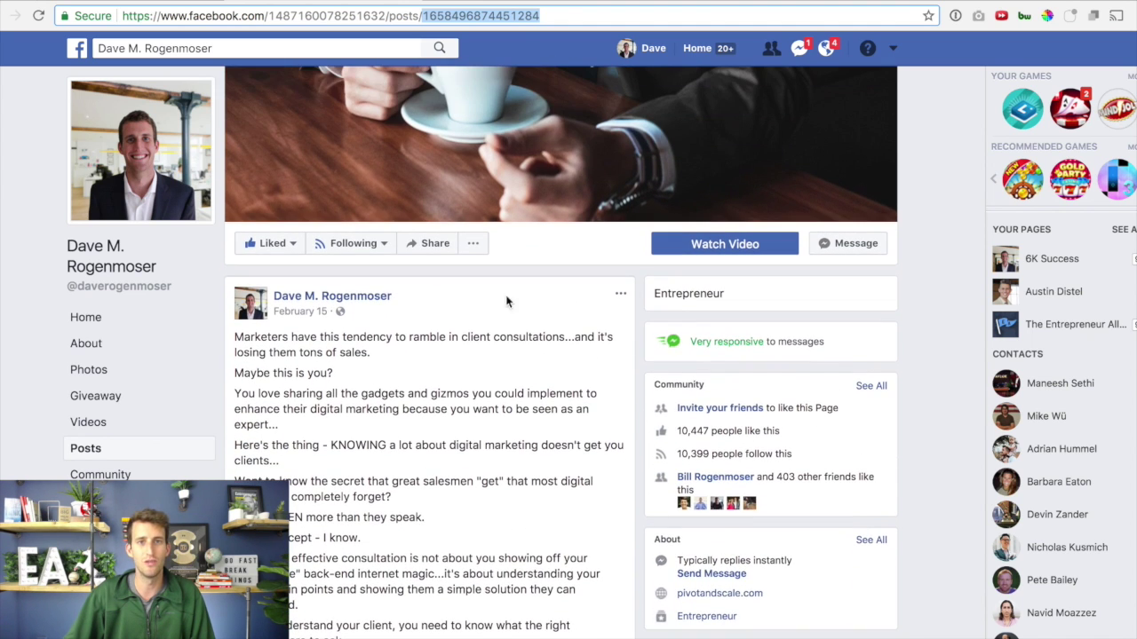
left_click(524, 15)
left_click_drag(548, 15, 424, 10)
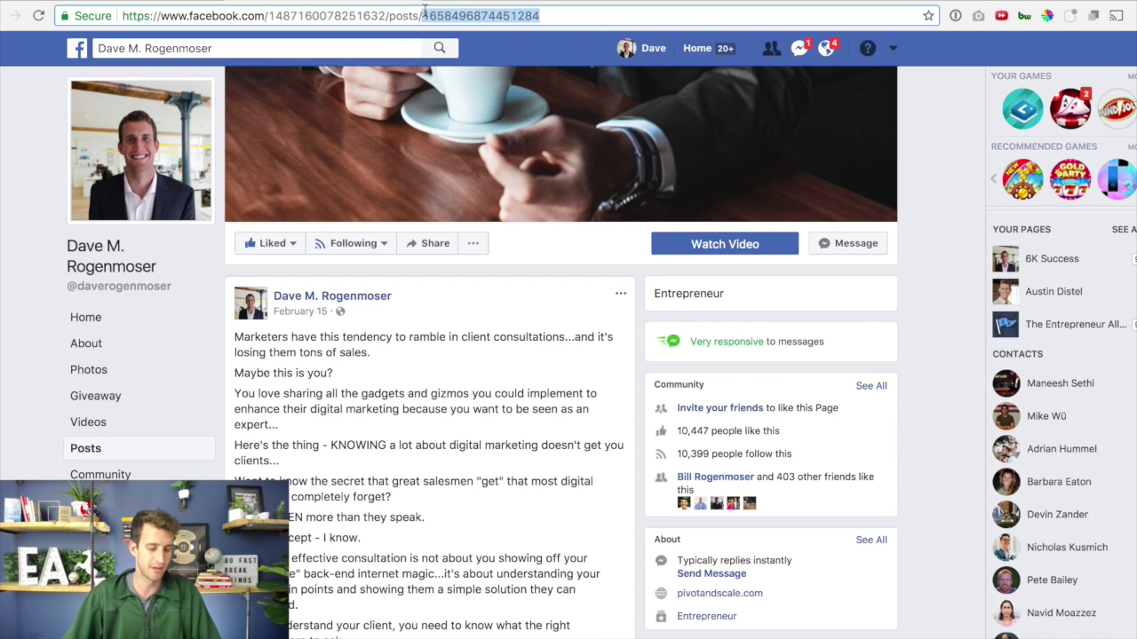
right_click(429, 11)
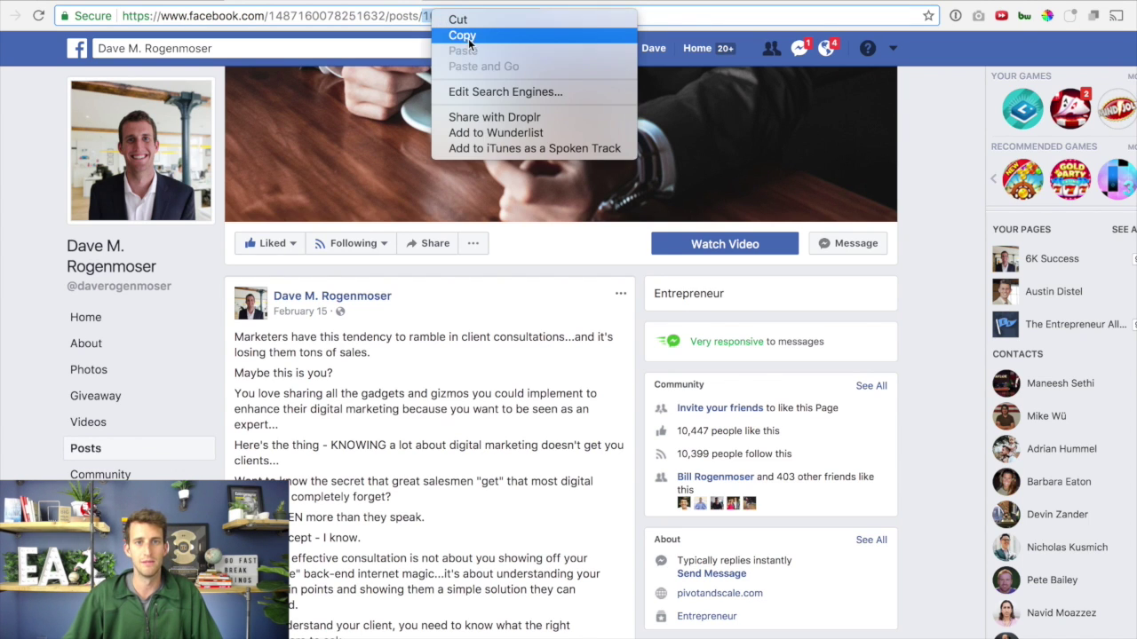
left_click(469, 34)
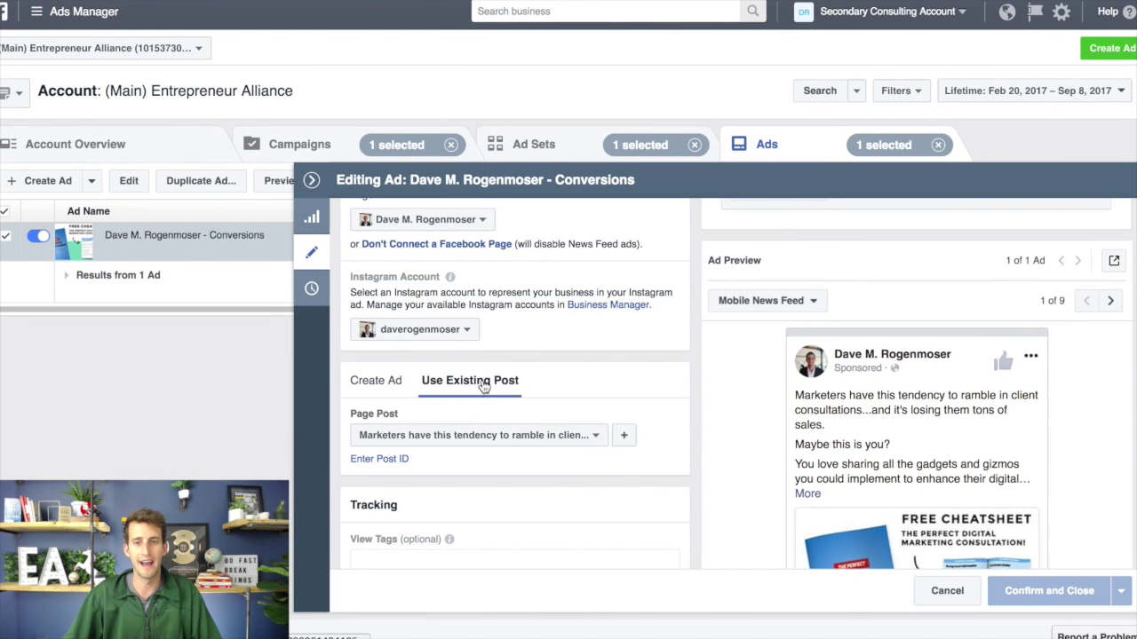
Close the ad editor and create a new campaign with the Conversions objective named "Conversions - Test", continuing to its ad set.
left_click(310, 180)
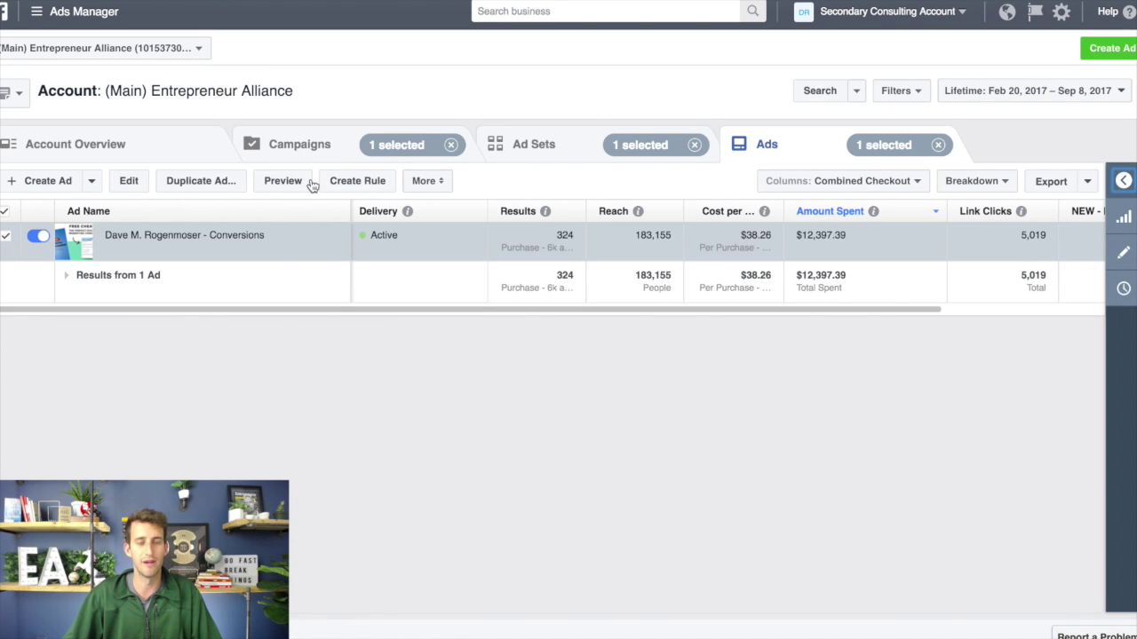
left_click(1094, 56)
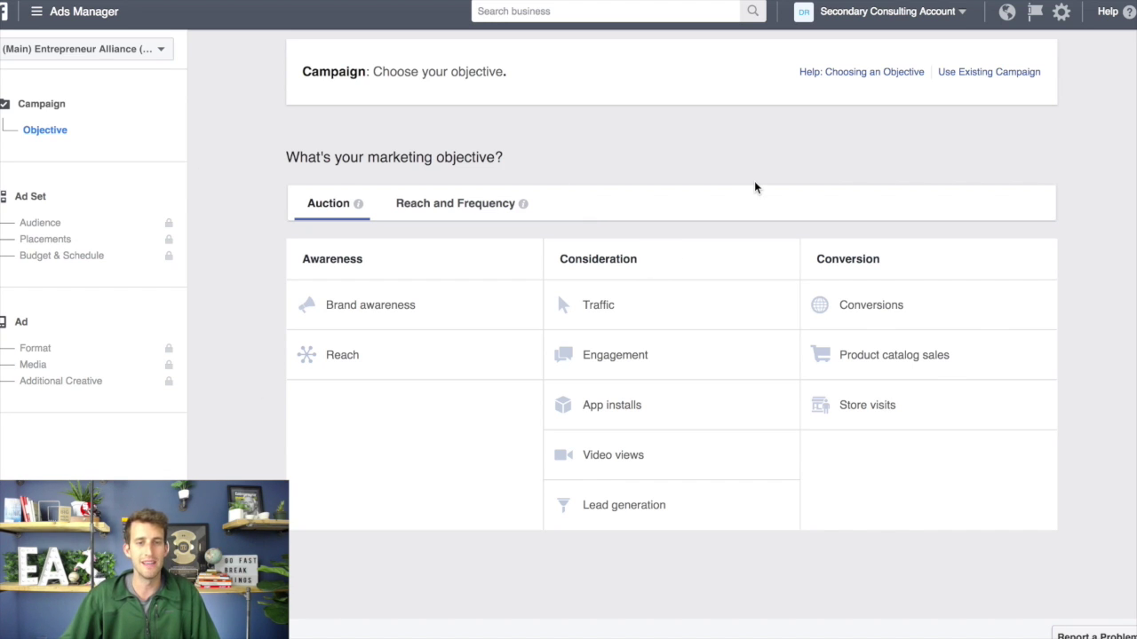
left_click(891, 310)
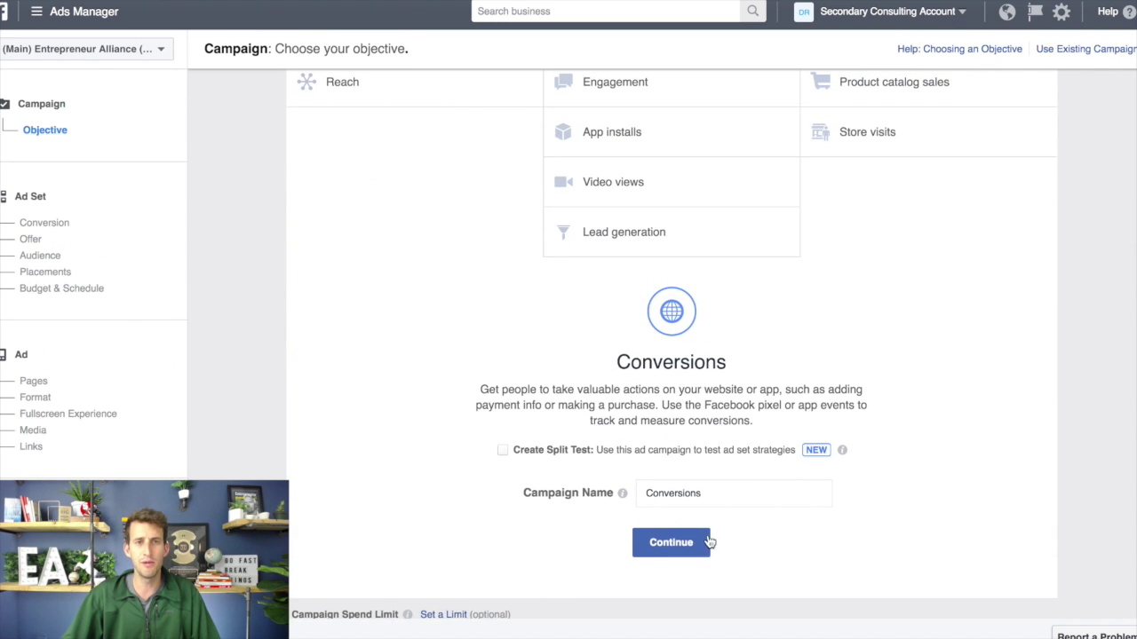
left_click(718, 494)
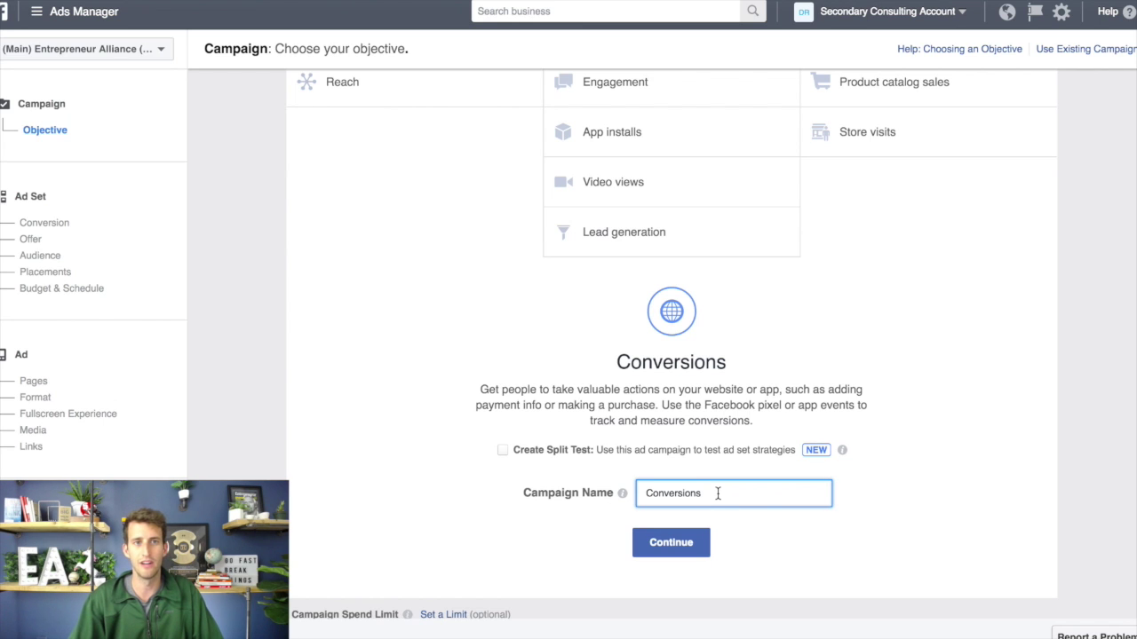
type("- Test")
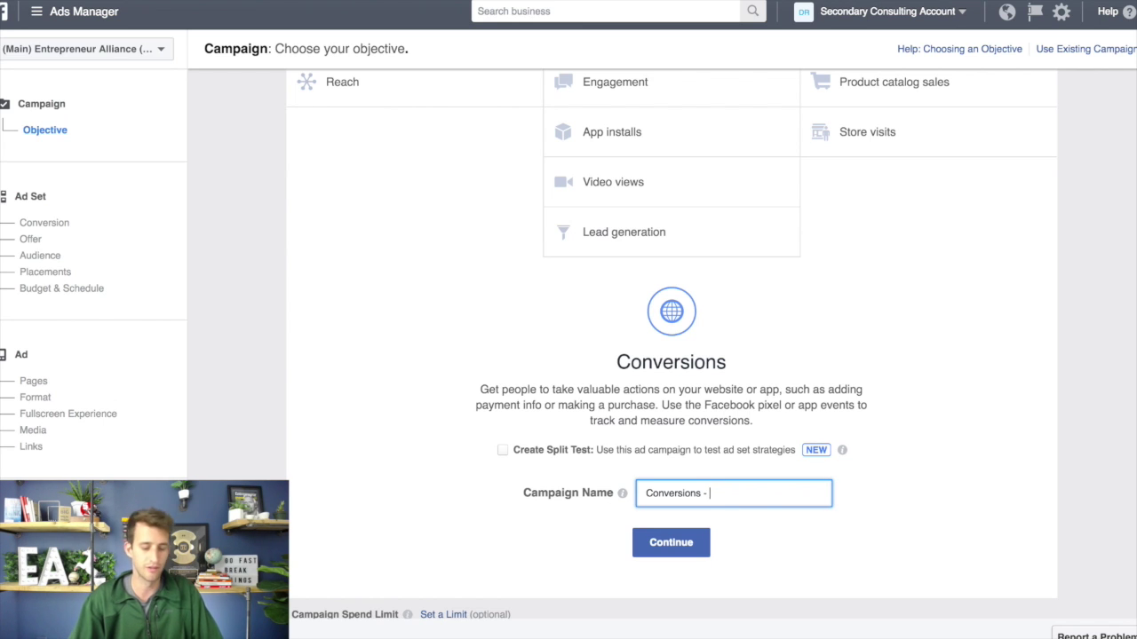
left_click(680, 547)
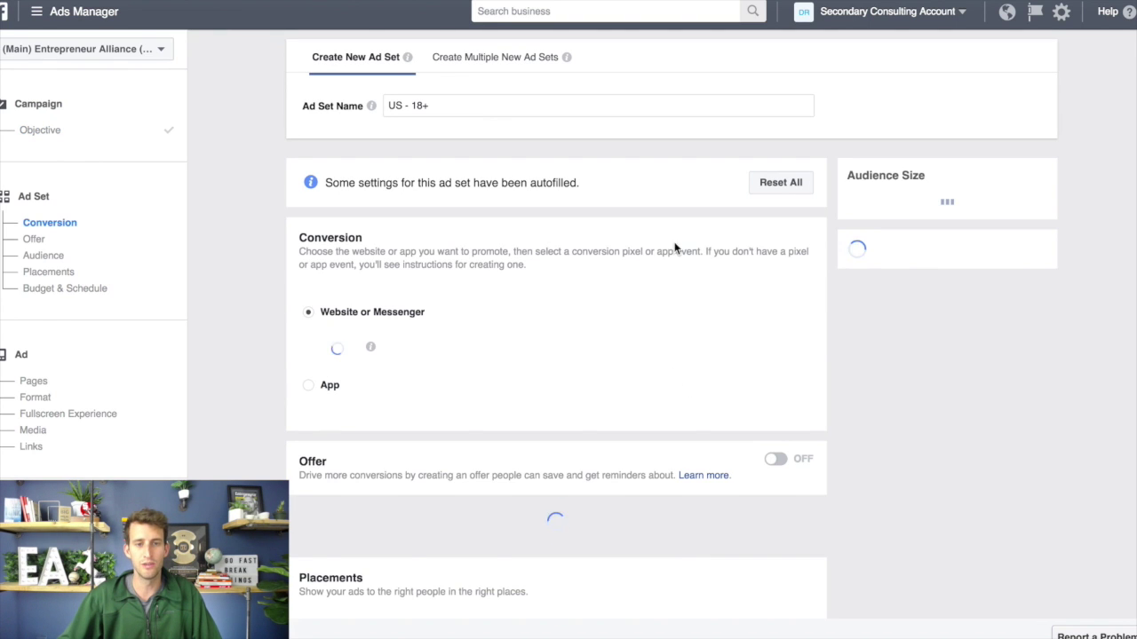
Replace the ad set's conversion event with "Purchase - 6k and EA".
scroll(551, 346, "down", 2)
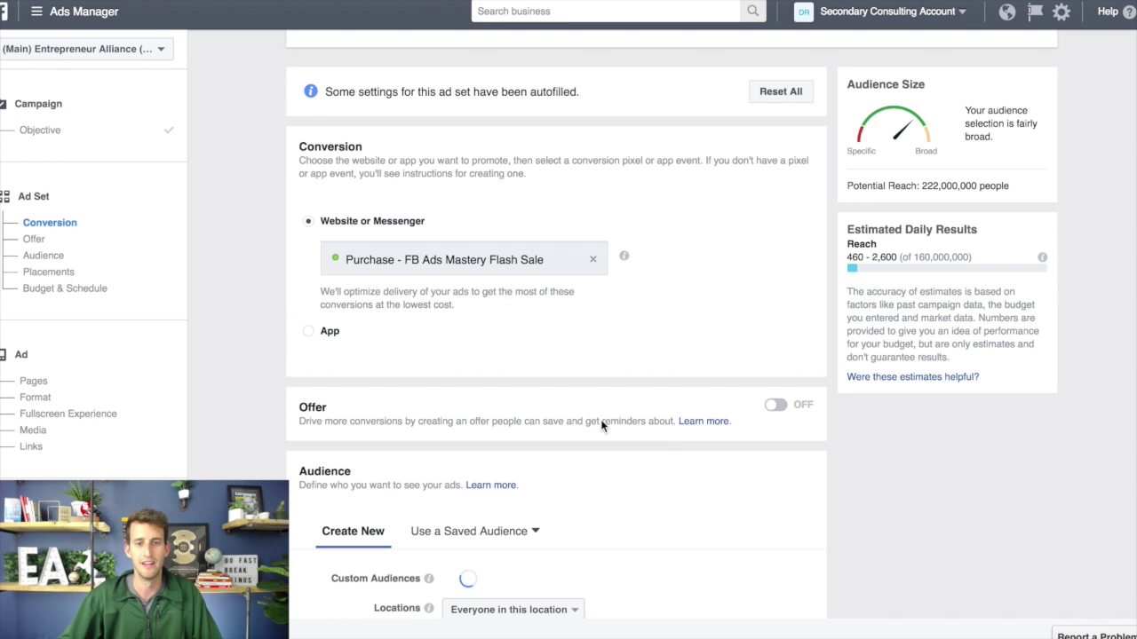
scroll(600, 423, "down", 3)
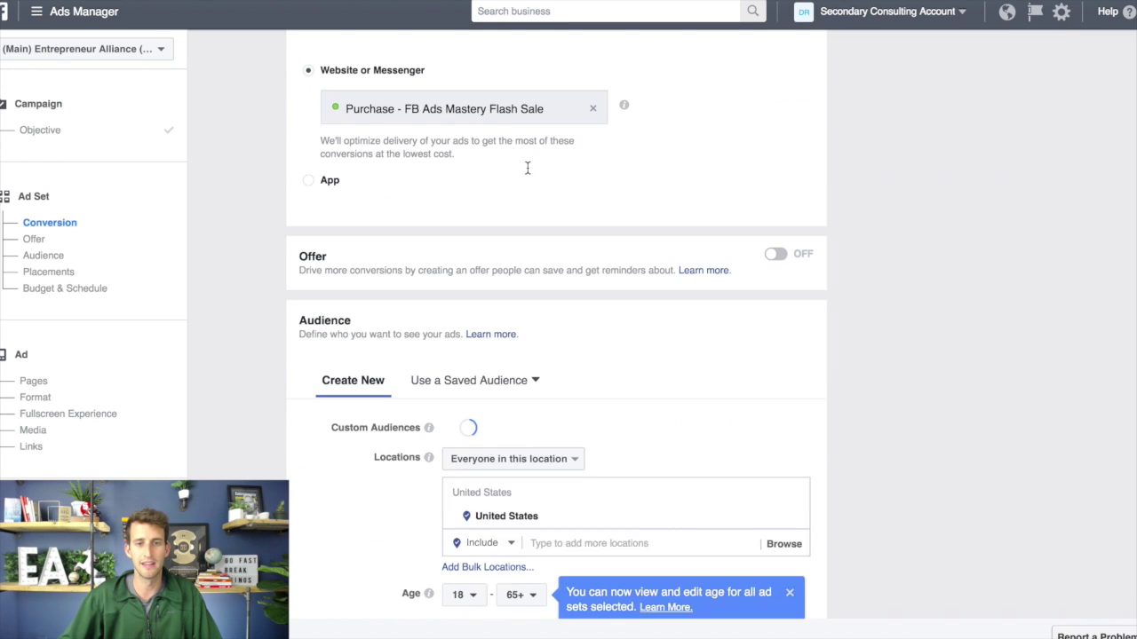
scroll(620, 392, "up", 4)
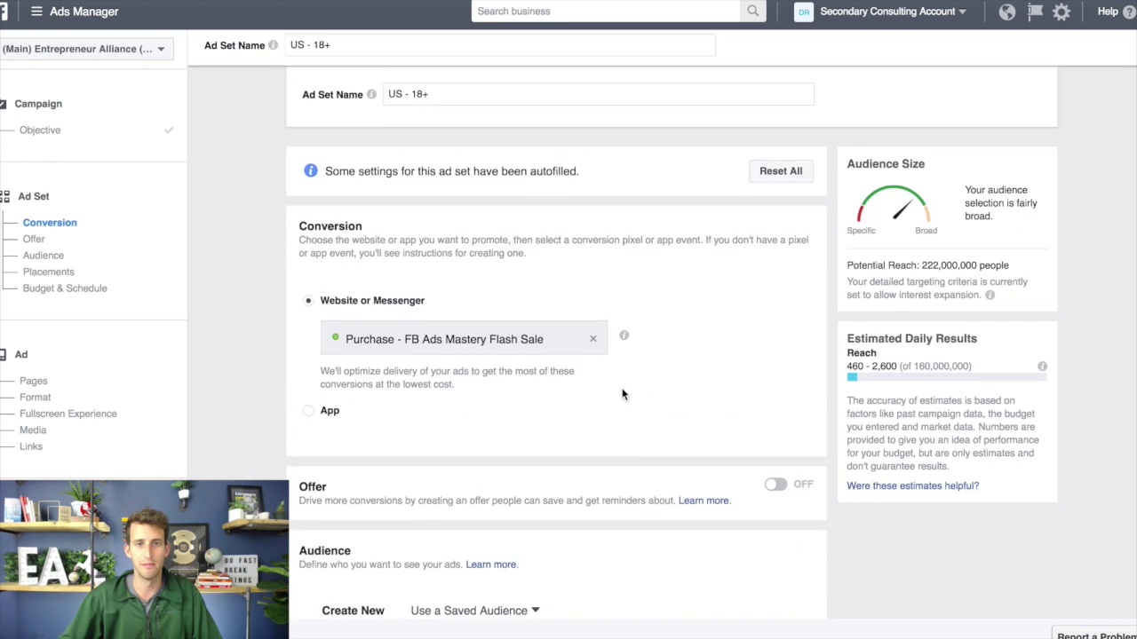
scroll(616, 382, "down", 5)
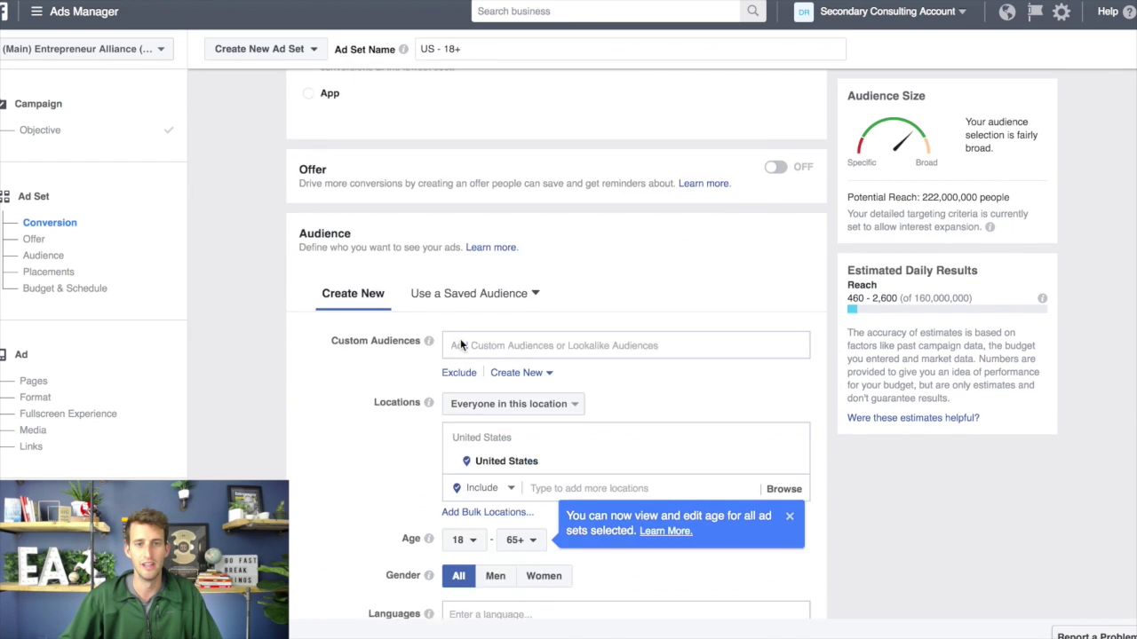
scroll(460, 338, "up", 2)
scroll(460, 338, "up", 1)
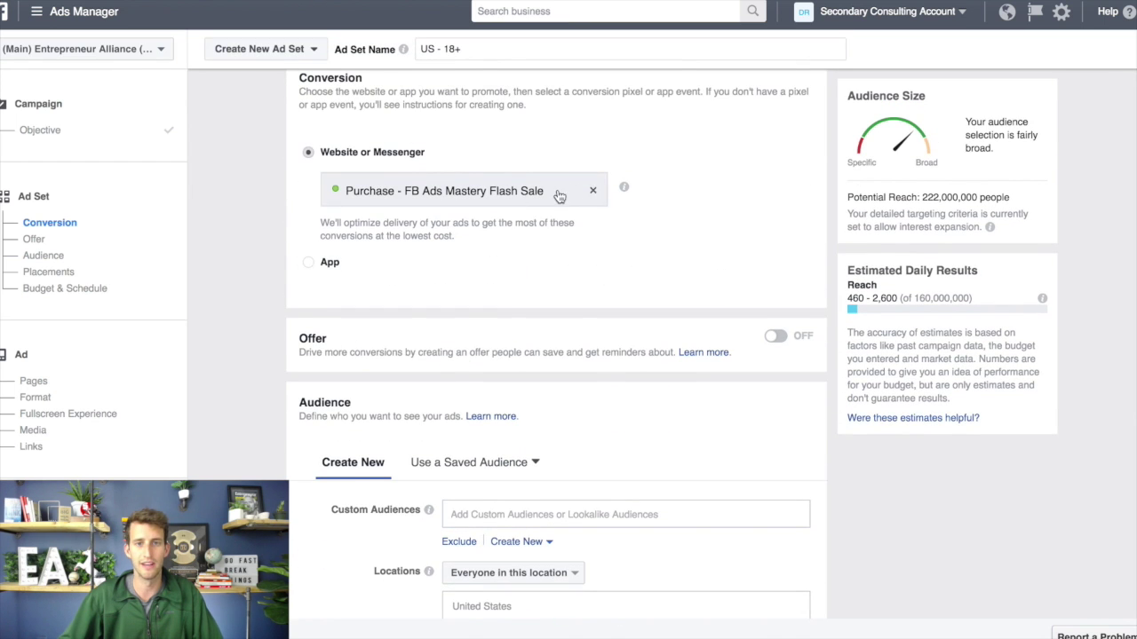
left_click(592, 190)
type("entre")
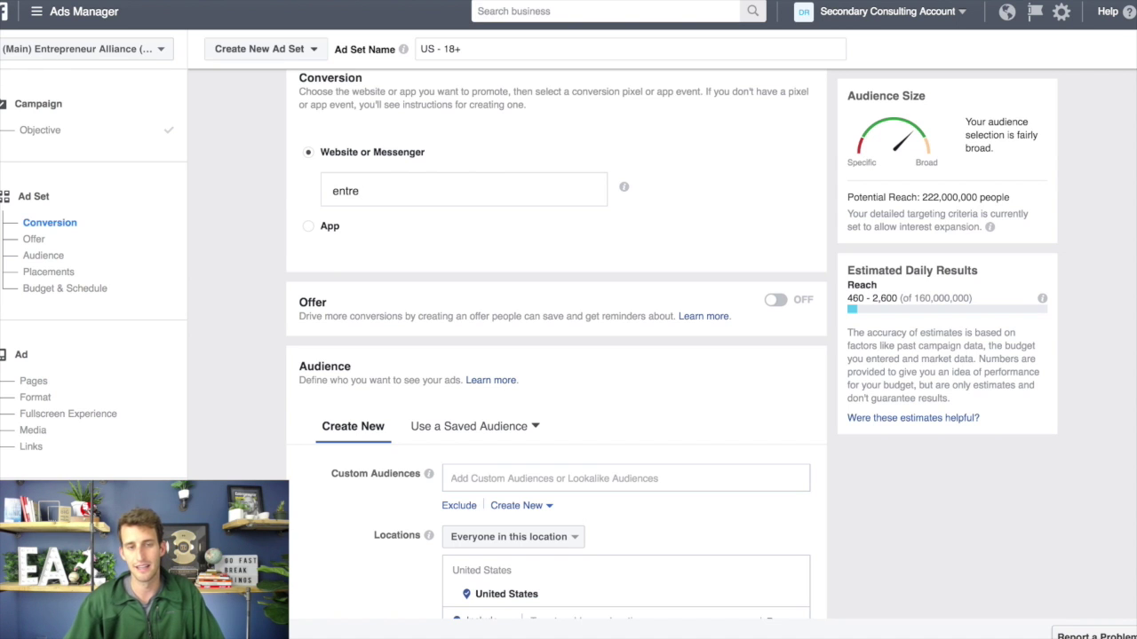
key("BackSpace")
key("BackSpace")
key("BackSpace")
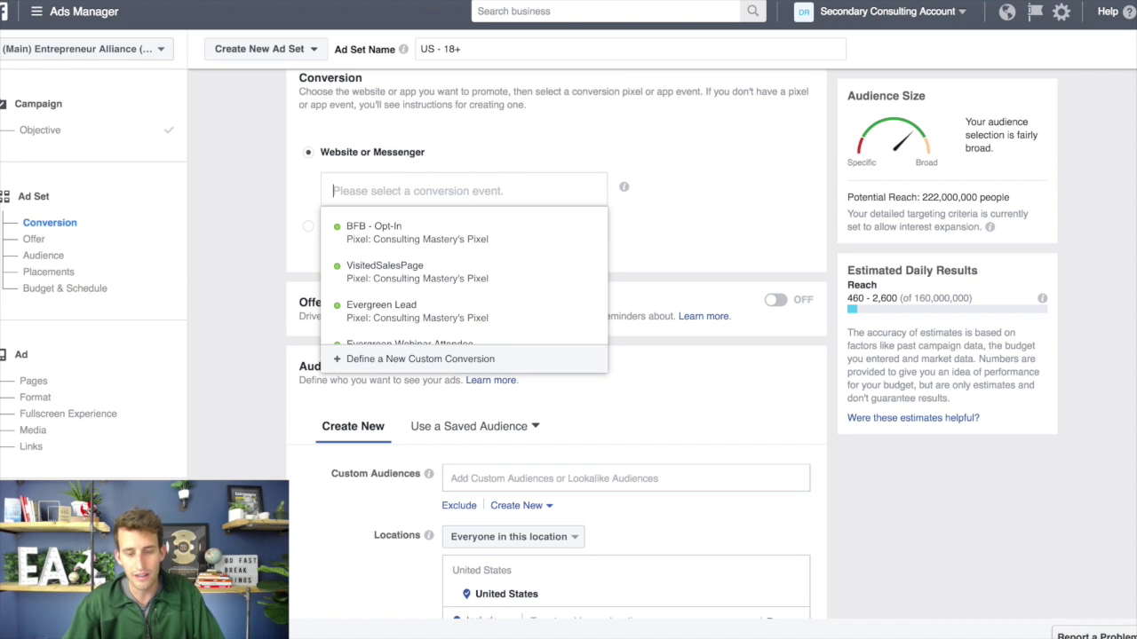
type("6k")
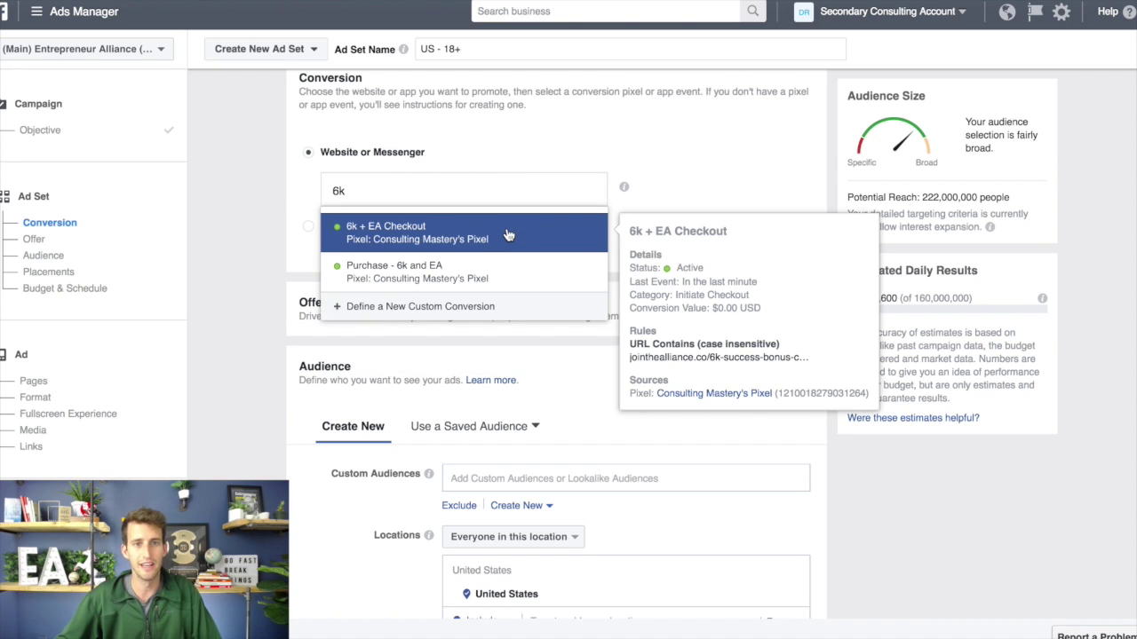
left_click(491, 275)
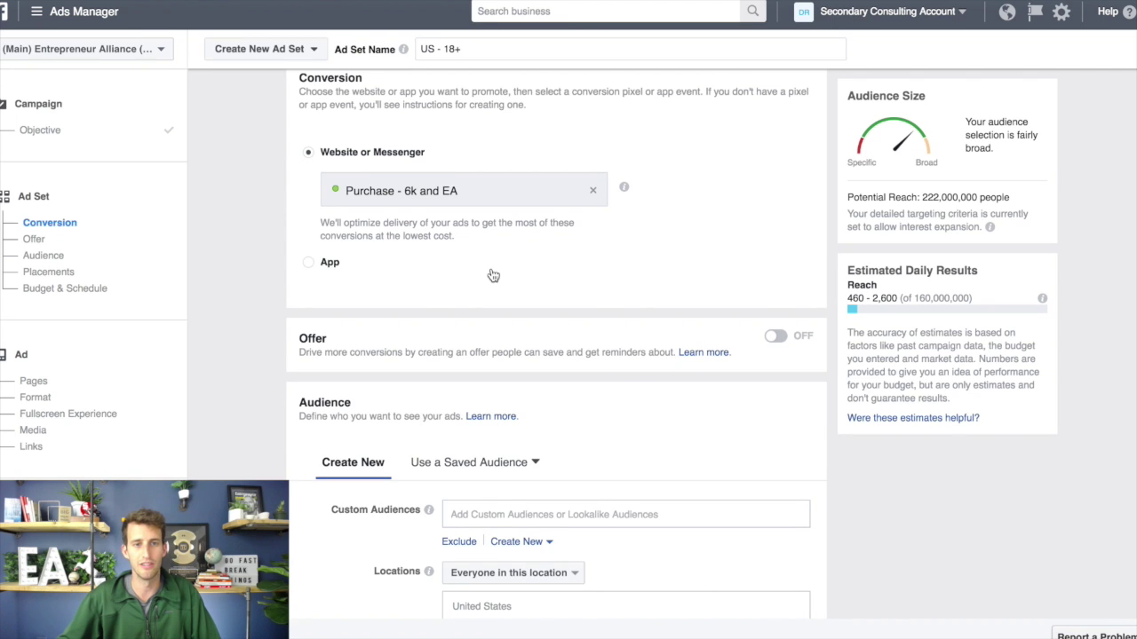
Review the ad set's audience, placements, budget and schedule, and ad delivery optimization settings.
scroll(790, 404, "down", 2)
left_click(541, 269)
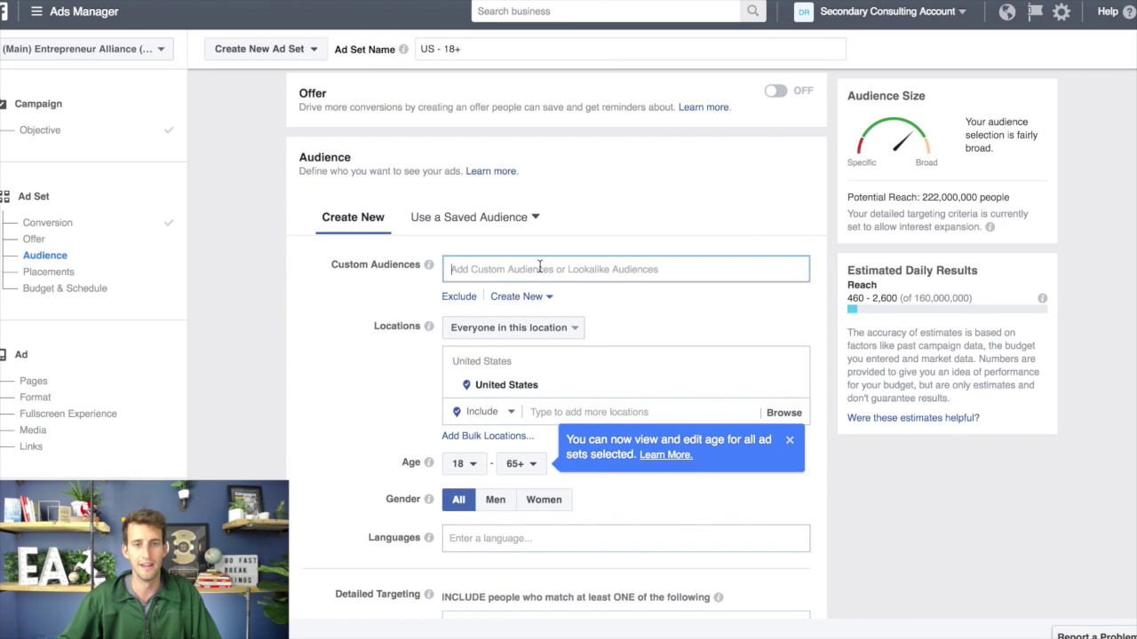
scroll(609, 388, "down", 2)
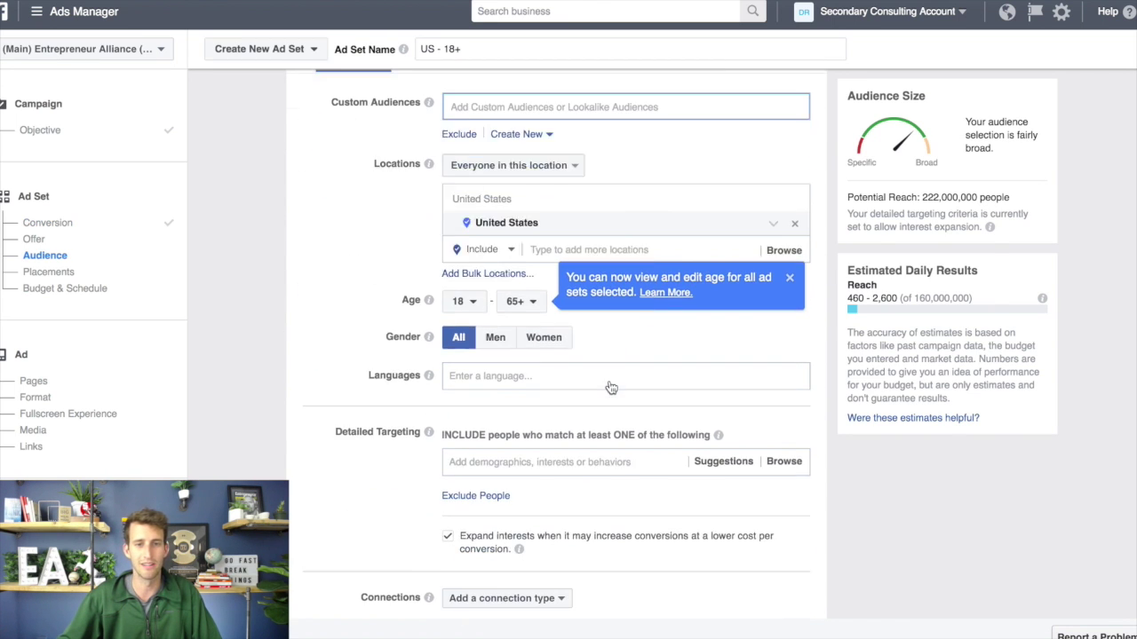
left_click(346, 323)
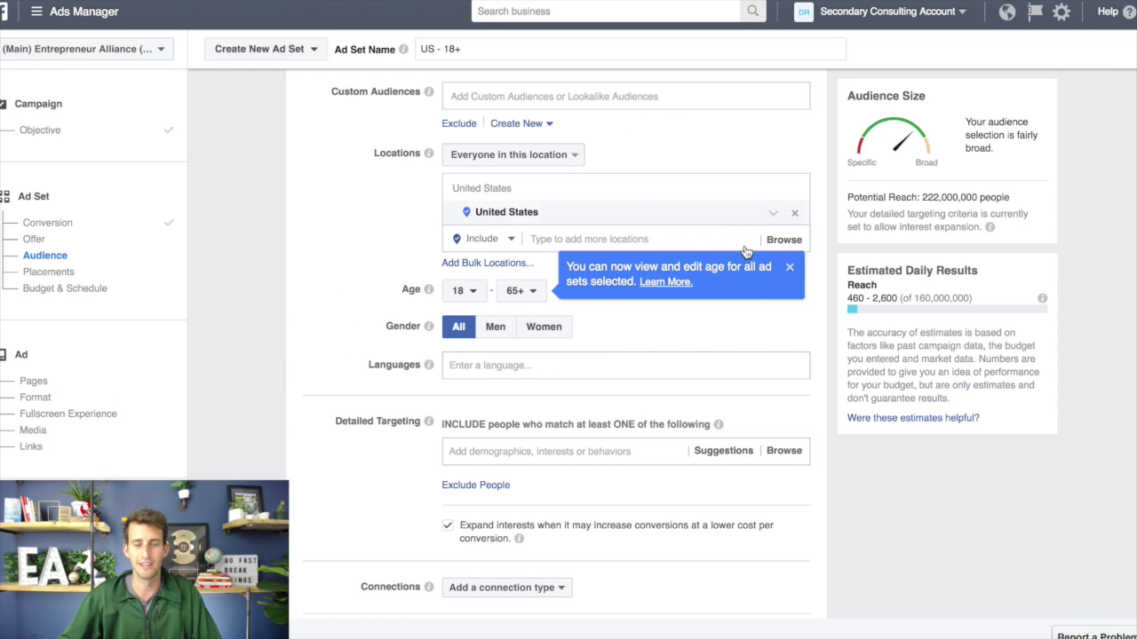
scroll(664, 357, "down", 1)
scroll(664, 357, "down", 5)
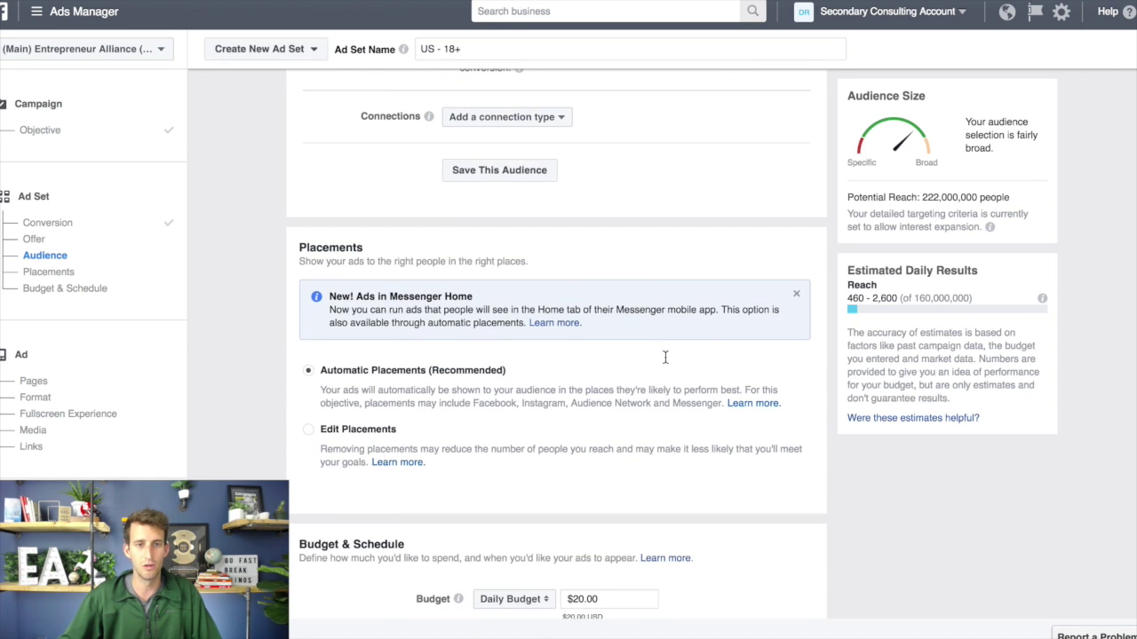
scroll(666, 364, "down", 2)
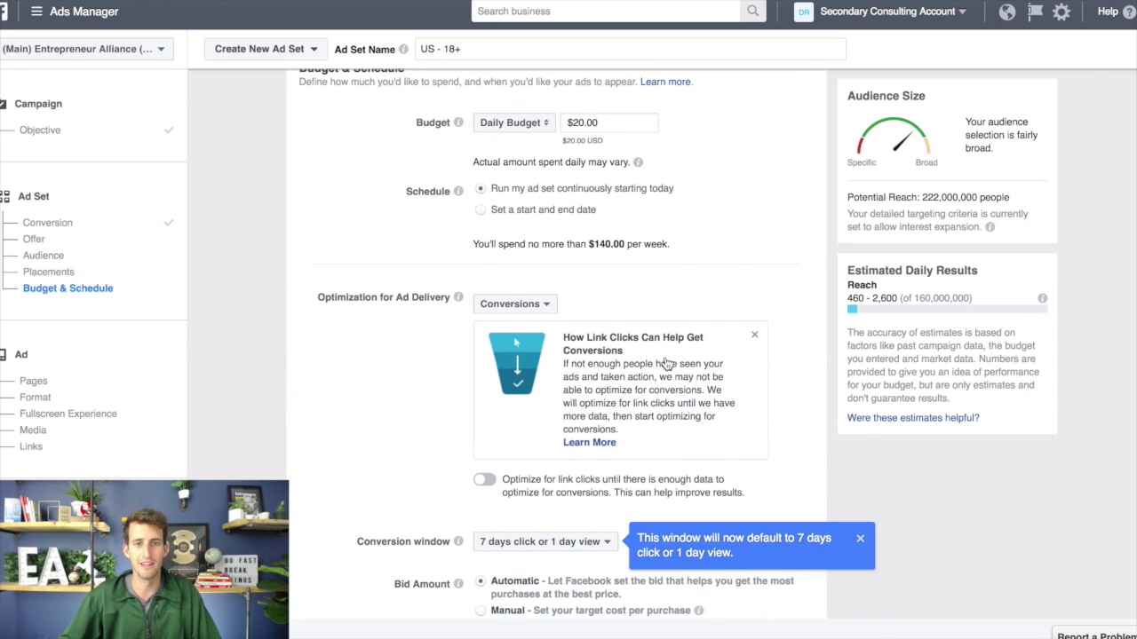
scroll(666, 364, "down", 1)
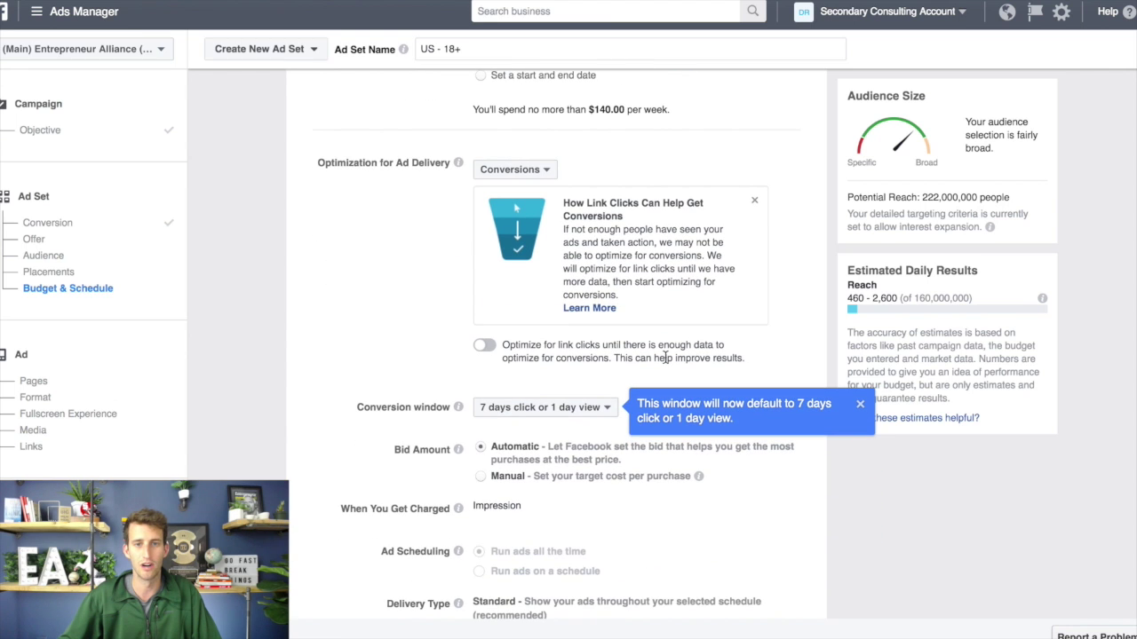
scroll(664, 357, "down", 1)
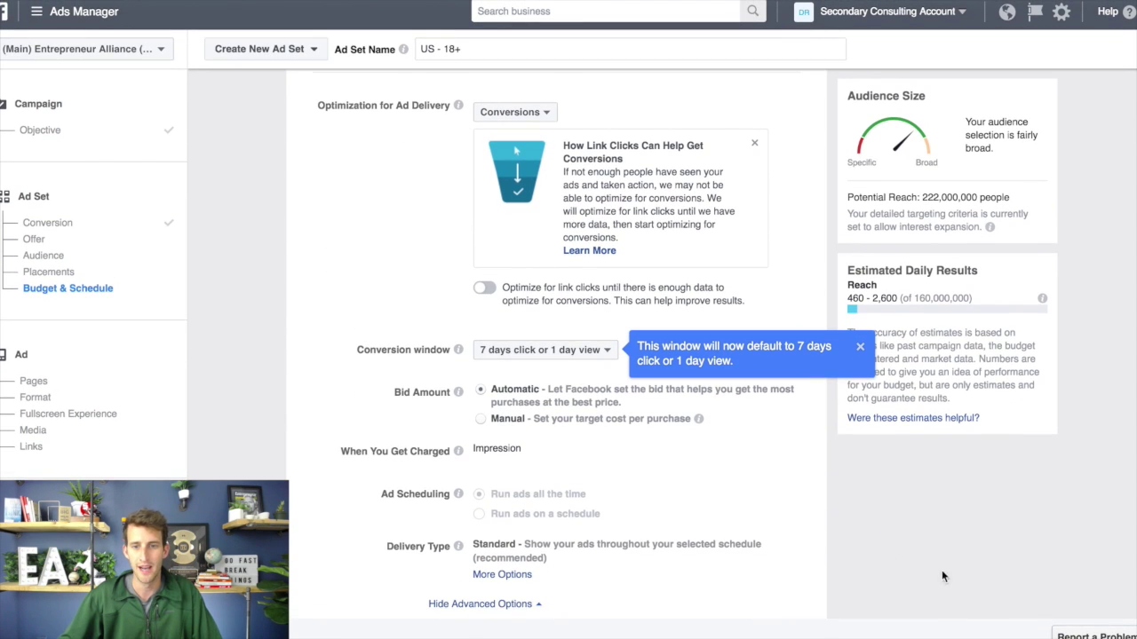
scroll(750, 555, "up", 10)
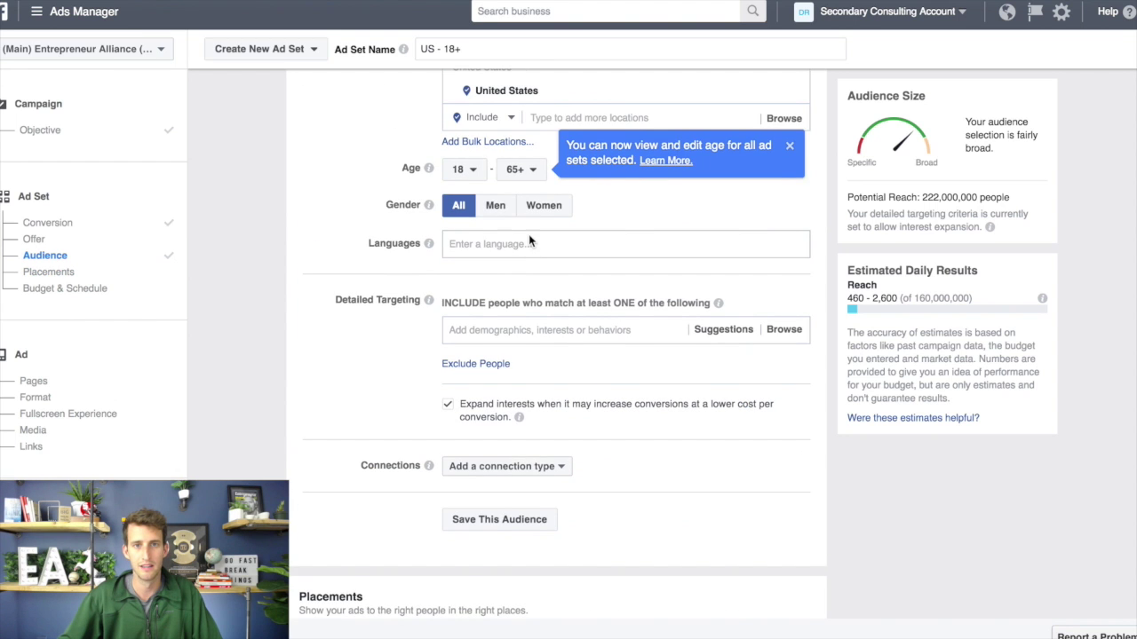
scroll(529, 234, "up", 6)
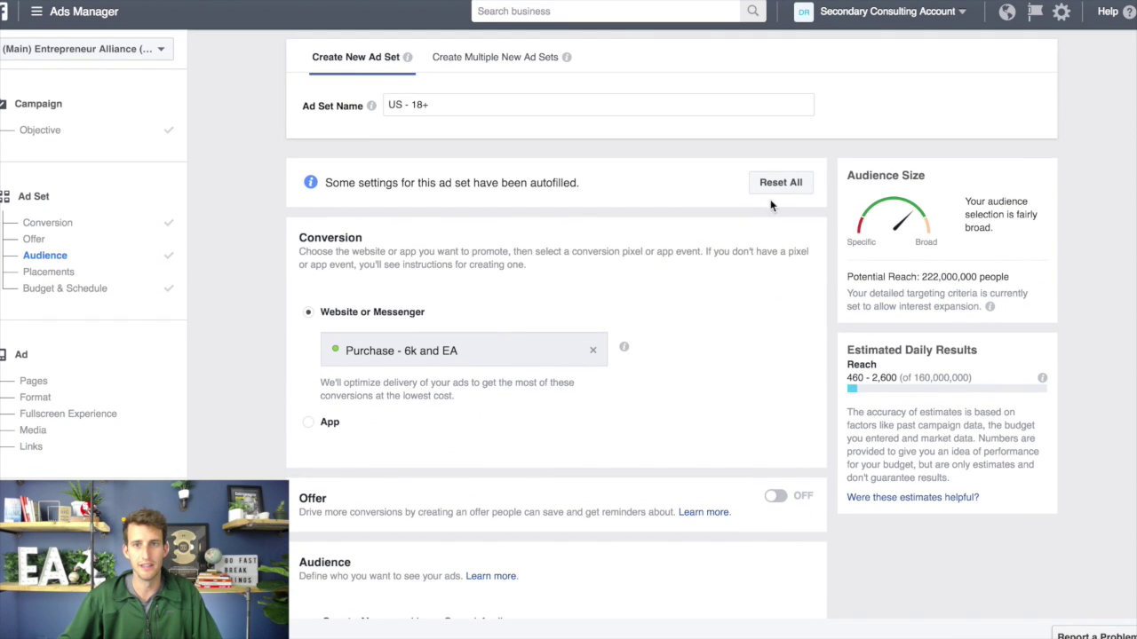
Target the custom audience "Lookalike (US, 1%) - EA Active Monthly Members 7/27/17" and continue to the ad setup.
scroll(650, 311, "down", 5)
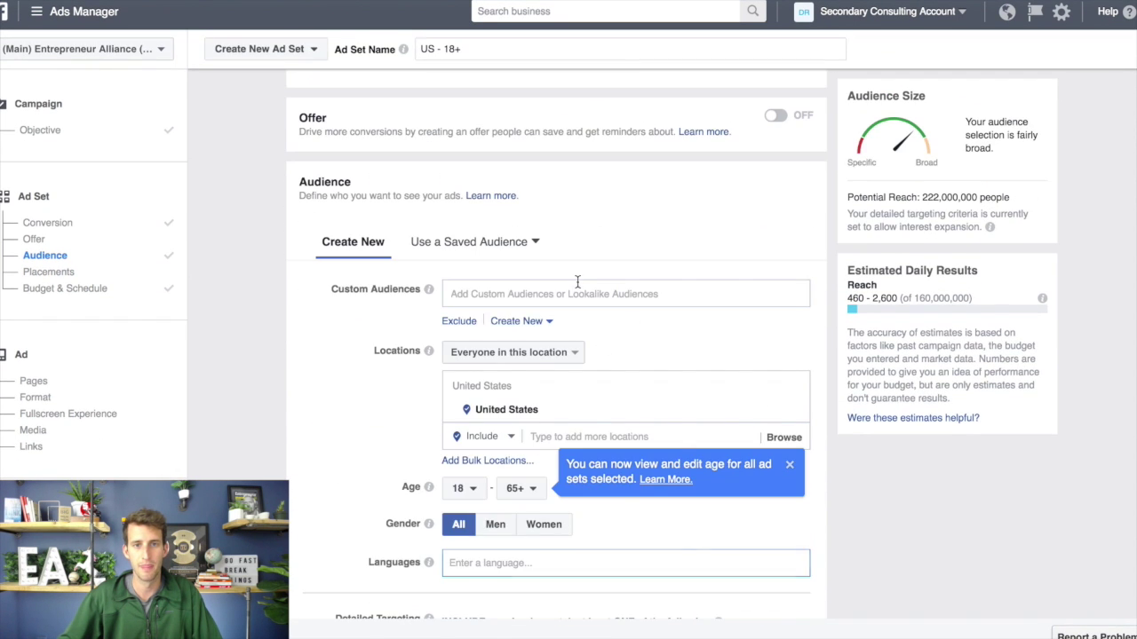
left_click(578, 294)
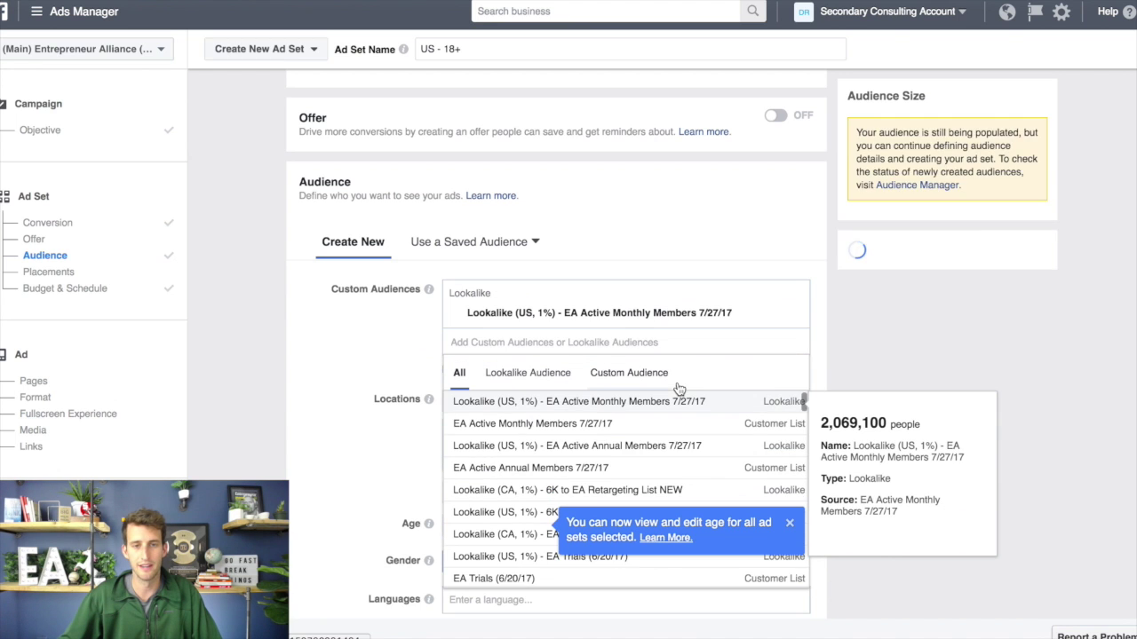
left_click(563, 353)
scroll(677, 386, "down", 2)
scroll(678, 417, "down", 2)
left_click(846, 581)
scroll(845, 580, "down", 12)
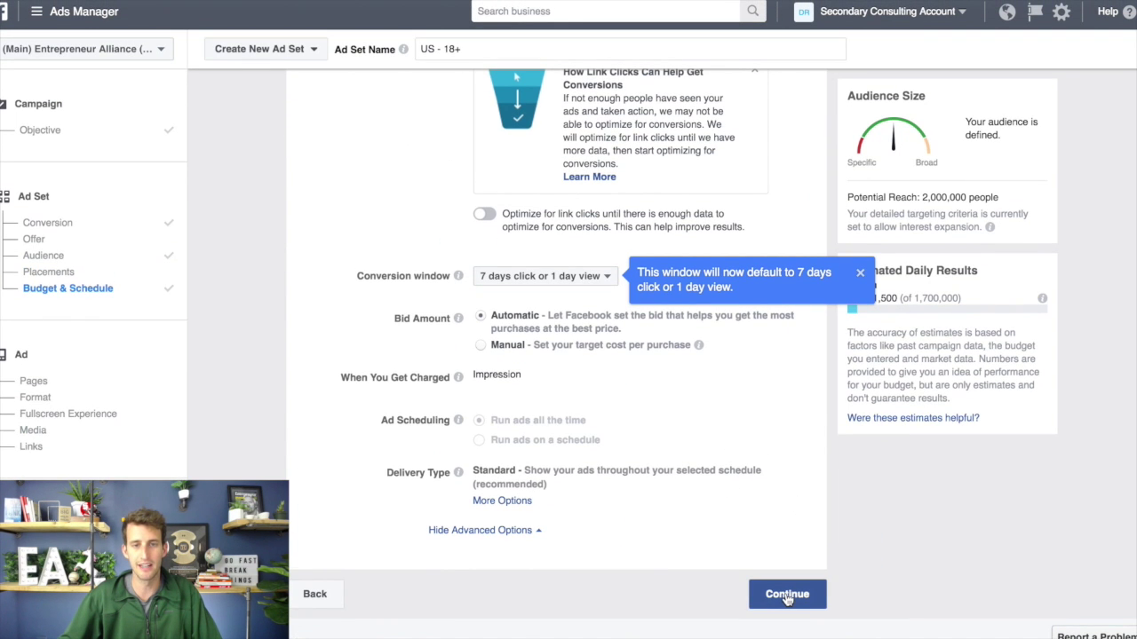
left_click(786, 595)
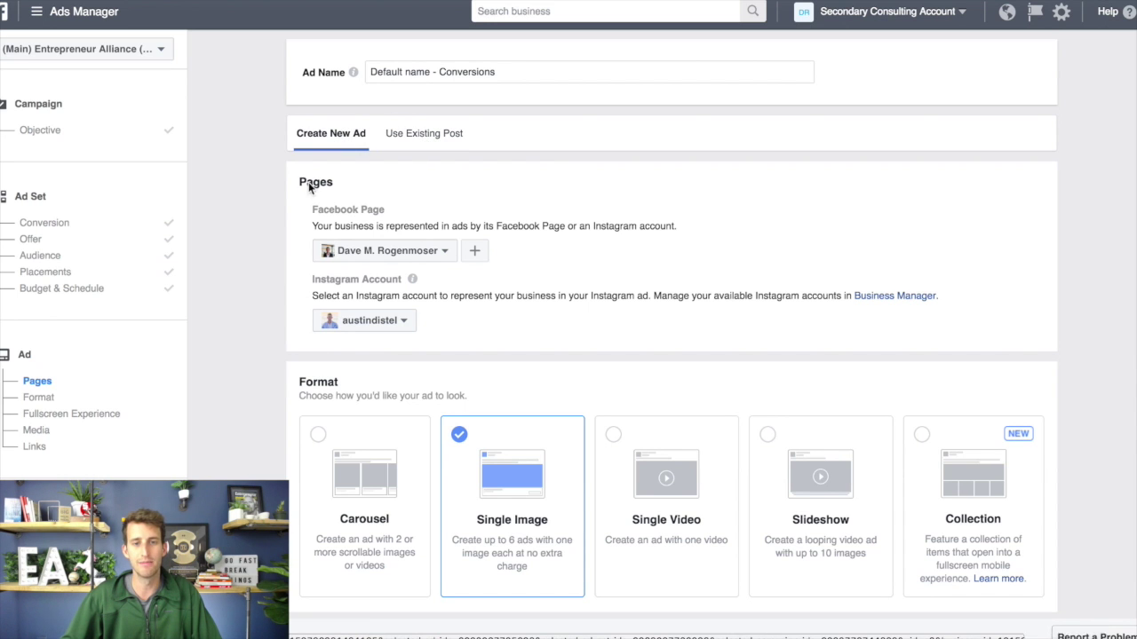
Set the ad to use an existing post and submit the copied post ID to load it.
scroll(605, 425, "down", 3)
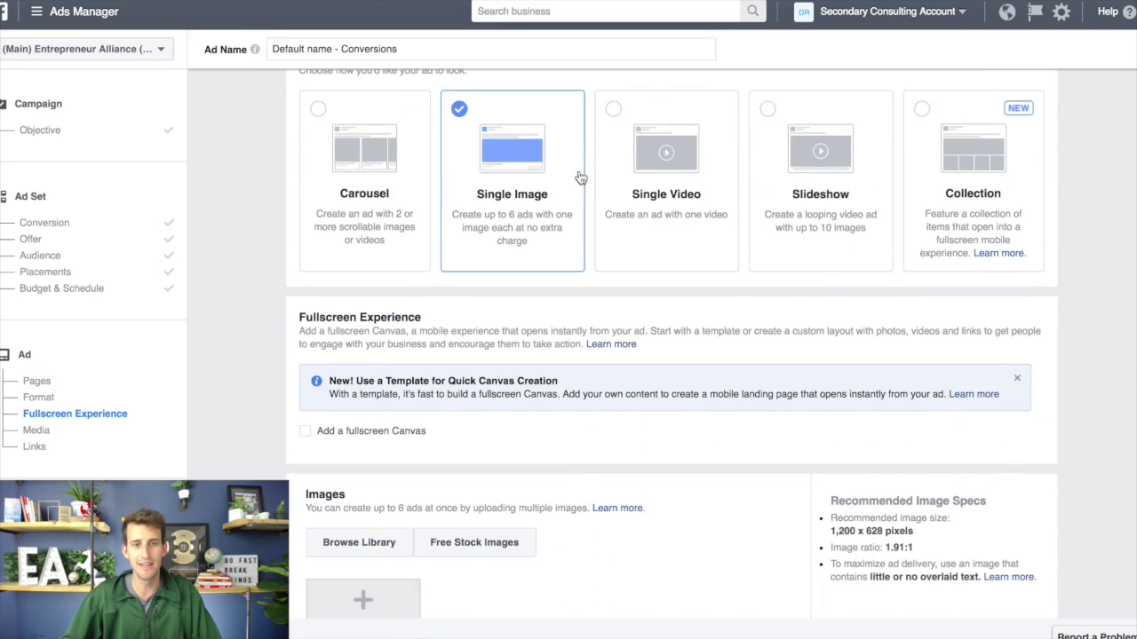
scroll(545, 456, "down", 2)
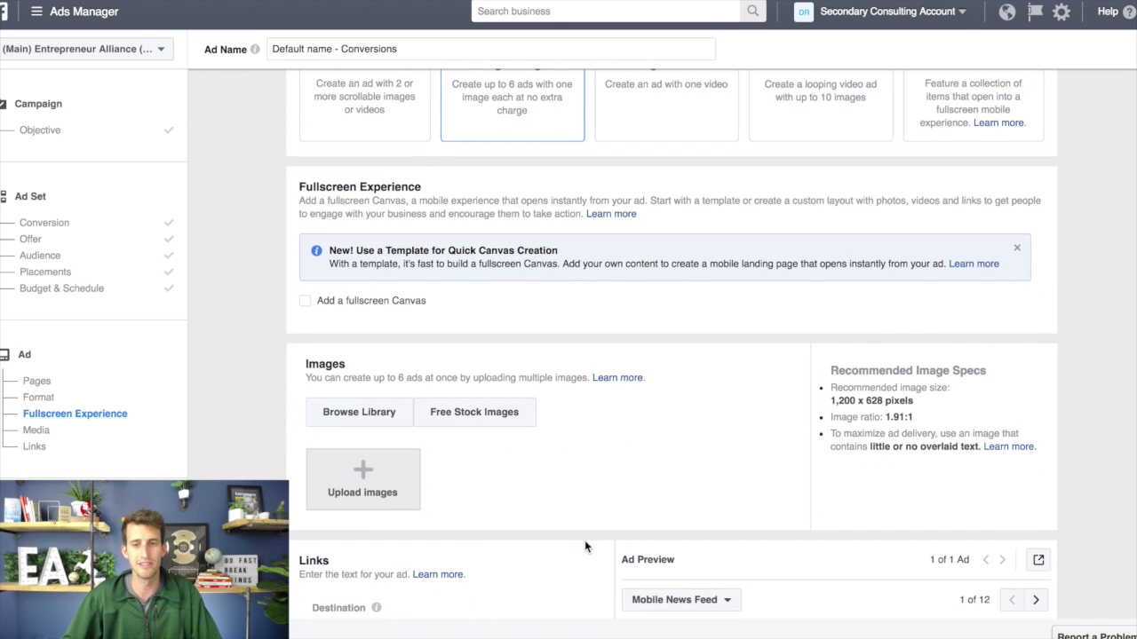
scroll(486, 410, "down", 4)
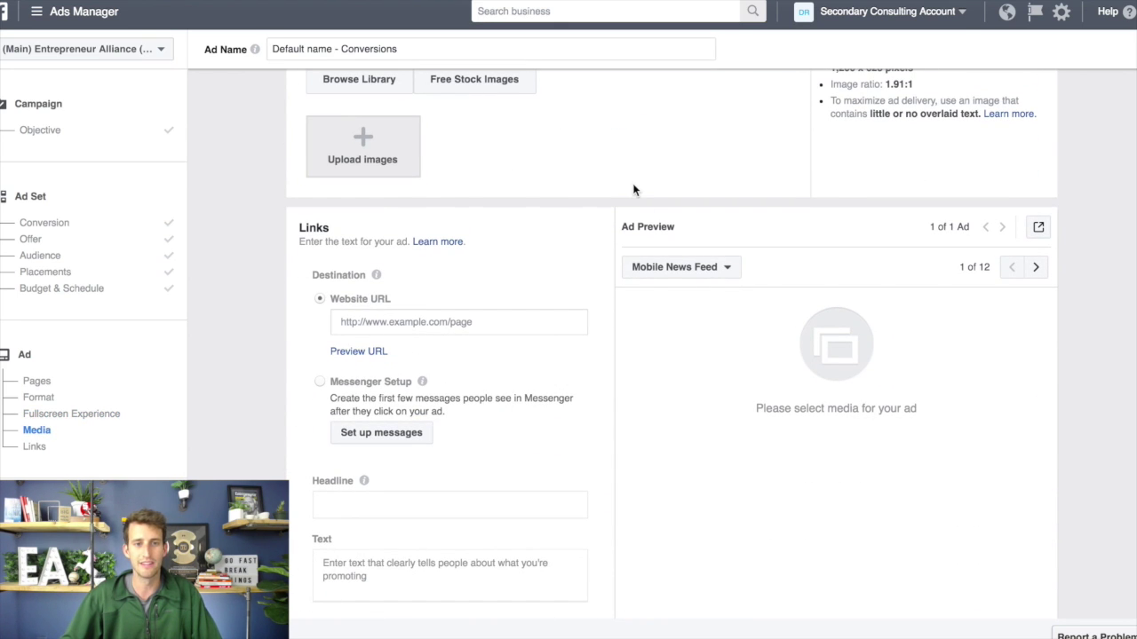
scroll(633, 189, "up", 8)
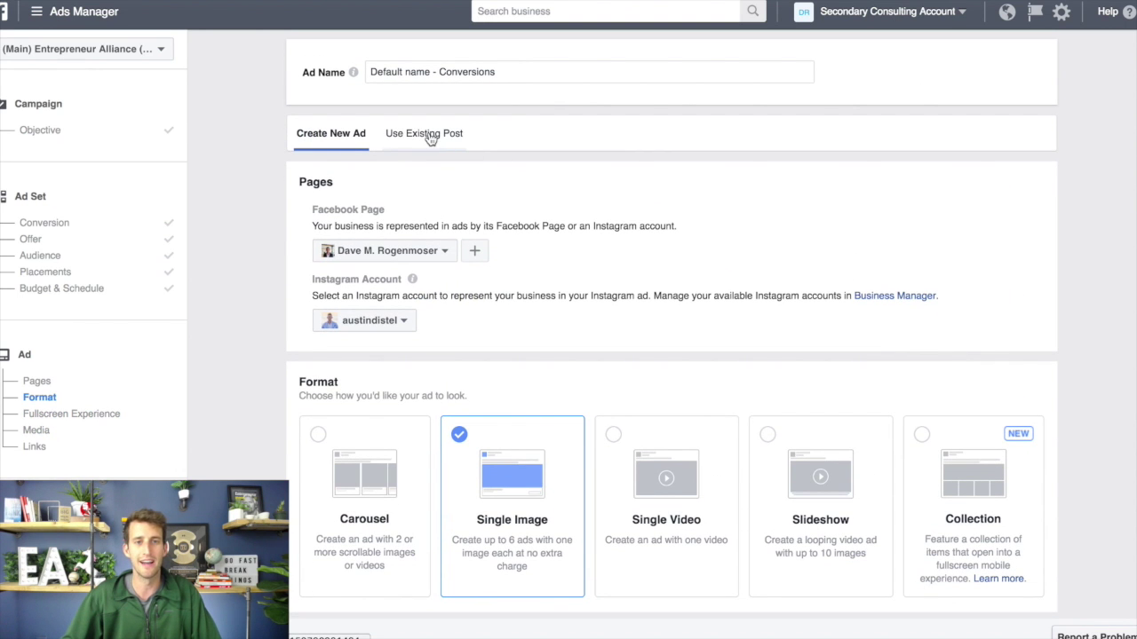
left_click(431, 136)
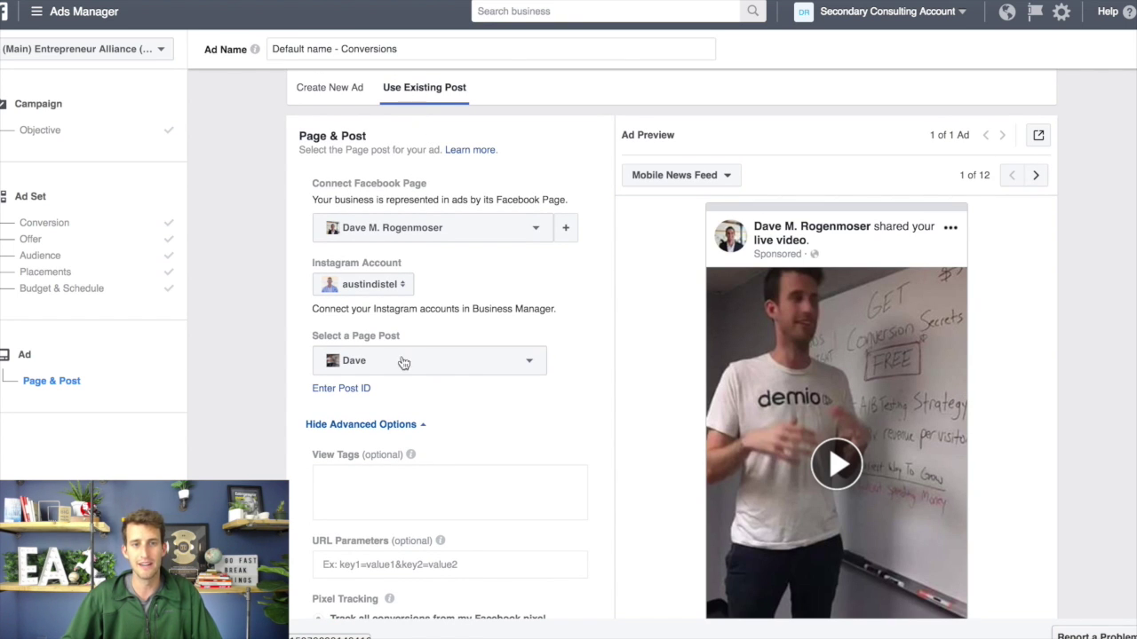
left_click(348, 388)
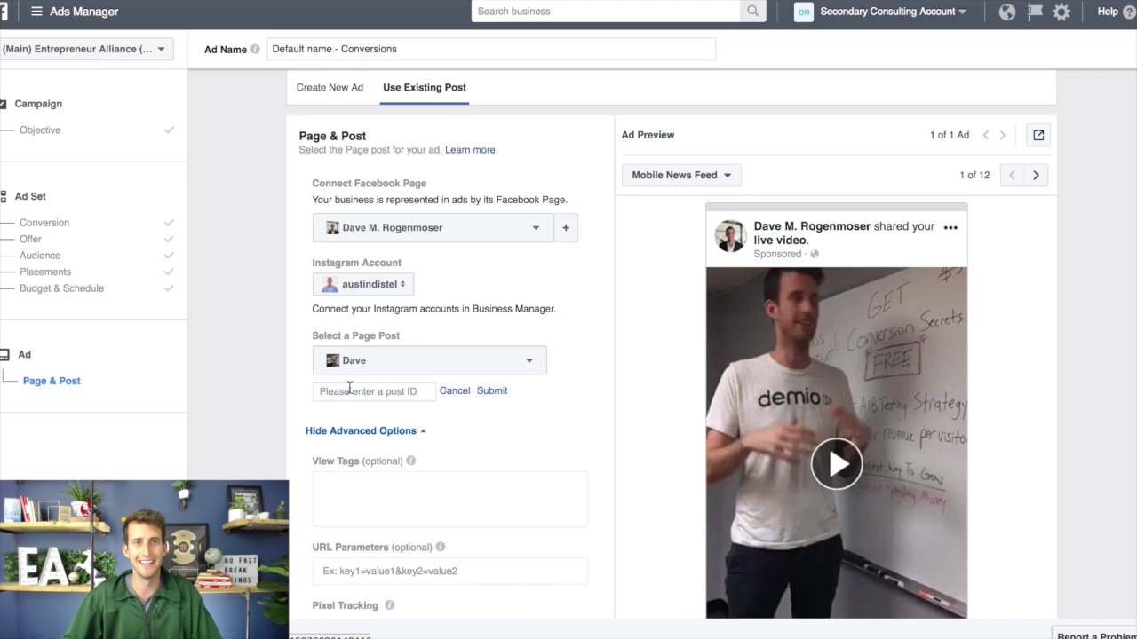
left_click(349, 391)
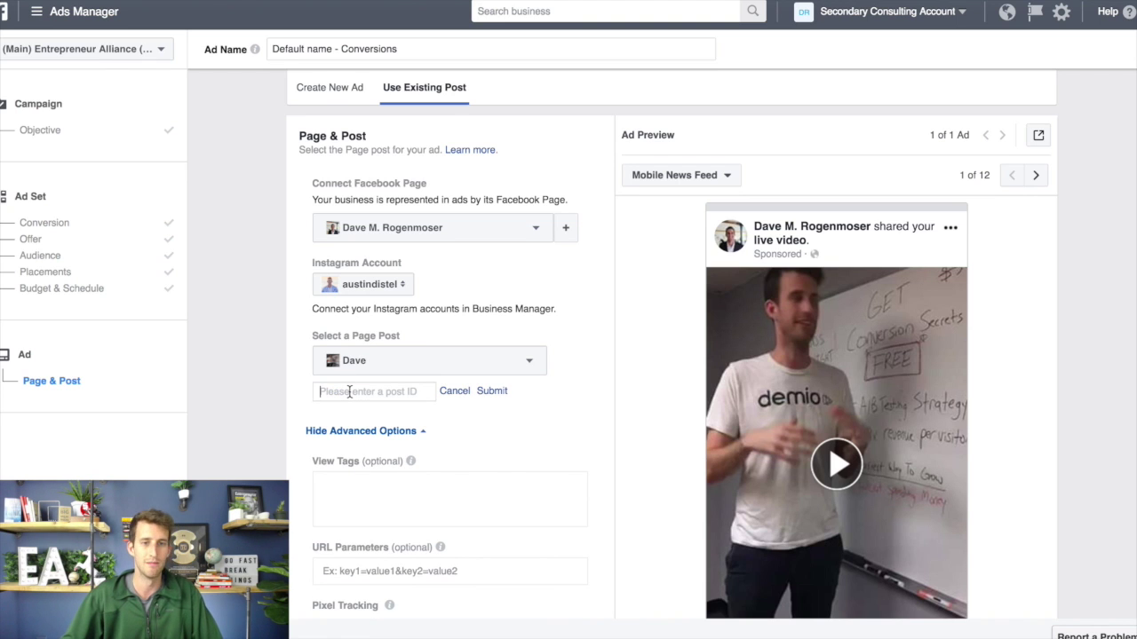
key("ctrl+v")
left_click(490, 391)
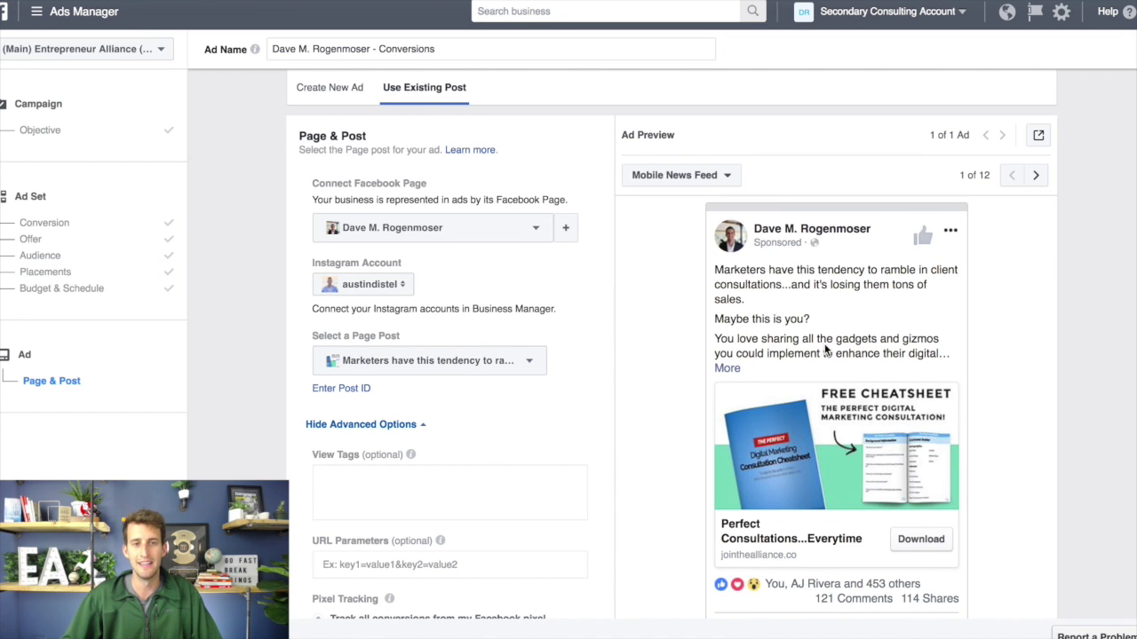
Check the reused post in the ad preview, including its reactions, comments and shares, and the ad's tracking options.
scroll(825, 351, "down", 2)
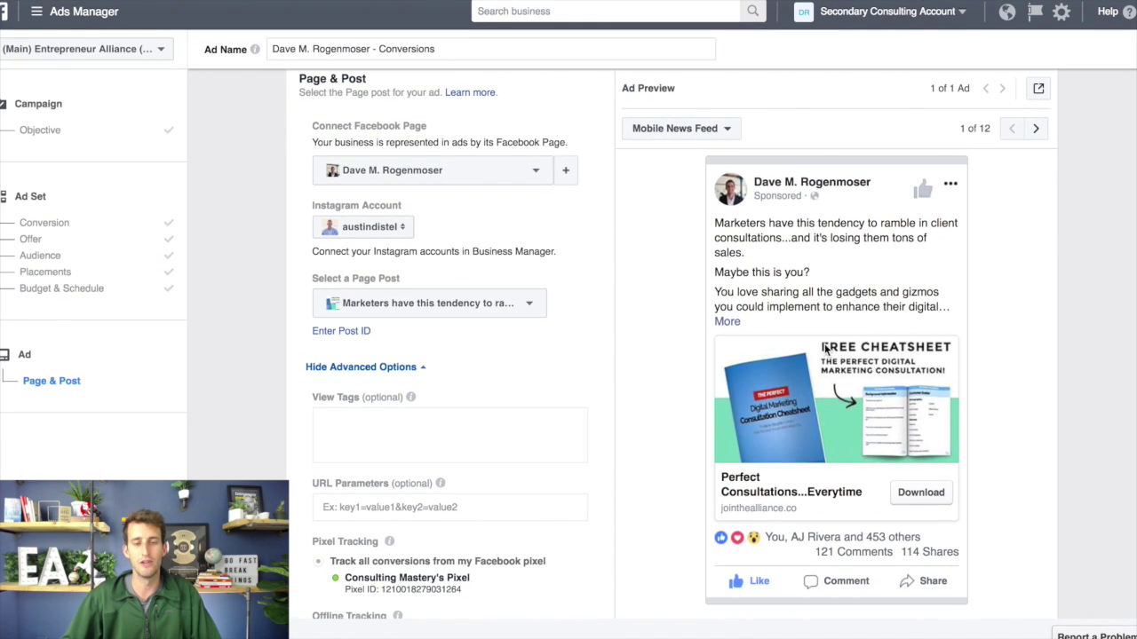
scroll(561, 390, "down", 1)
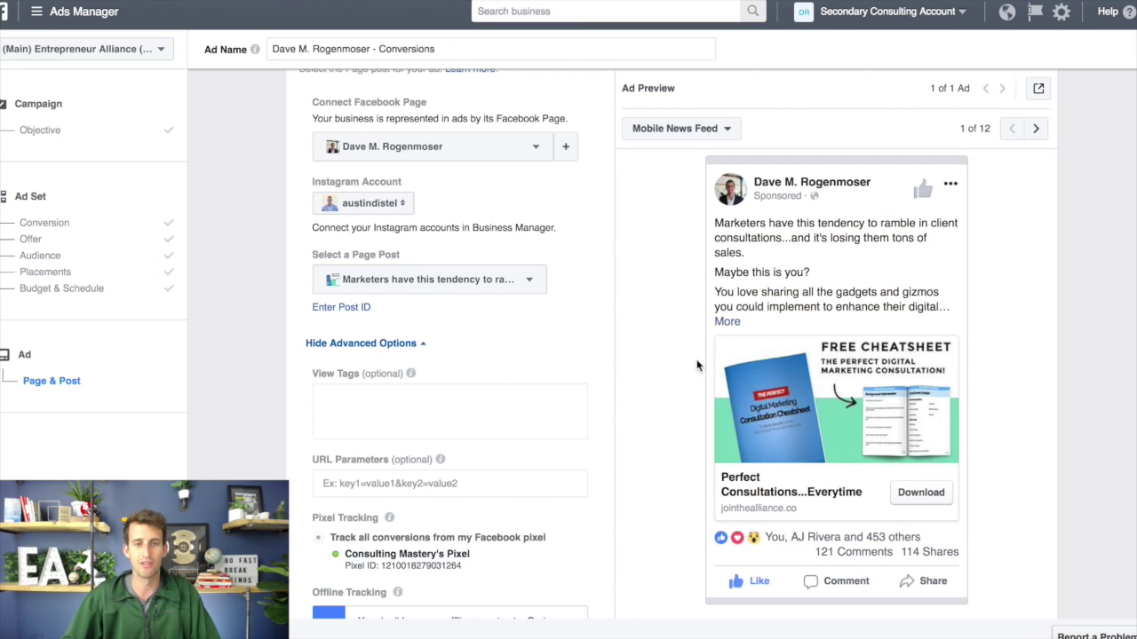
scroll(639, 364, "down", 1)
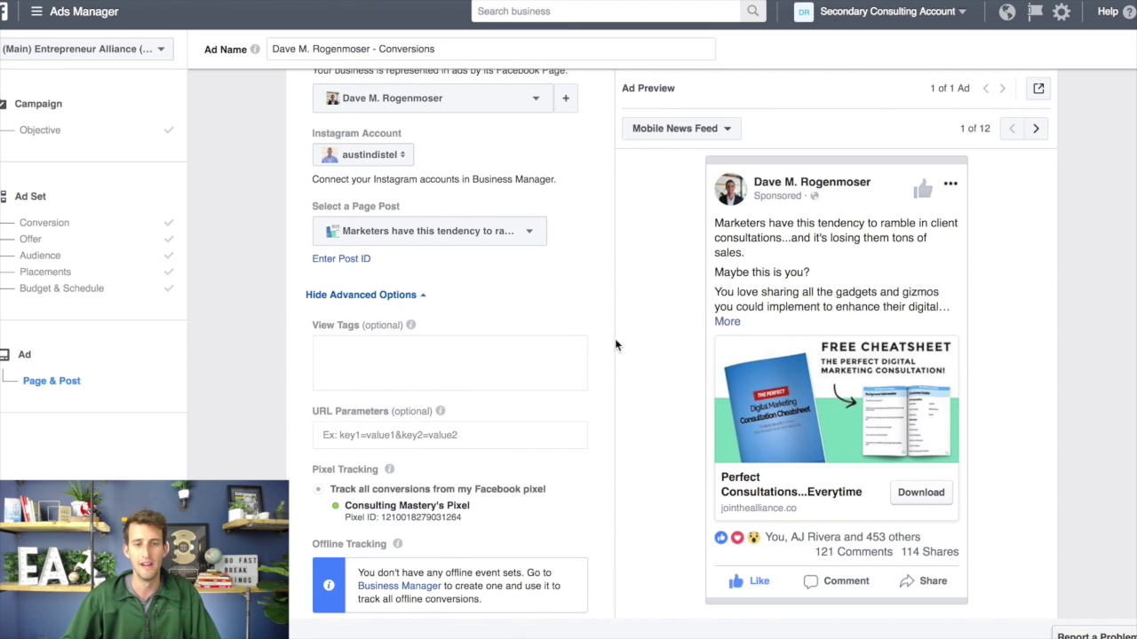
scroll(616, 345, "down", 3)
scroll(617, 345, "up", 5)
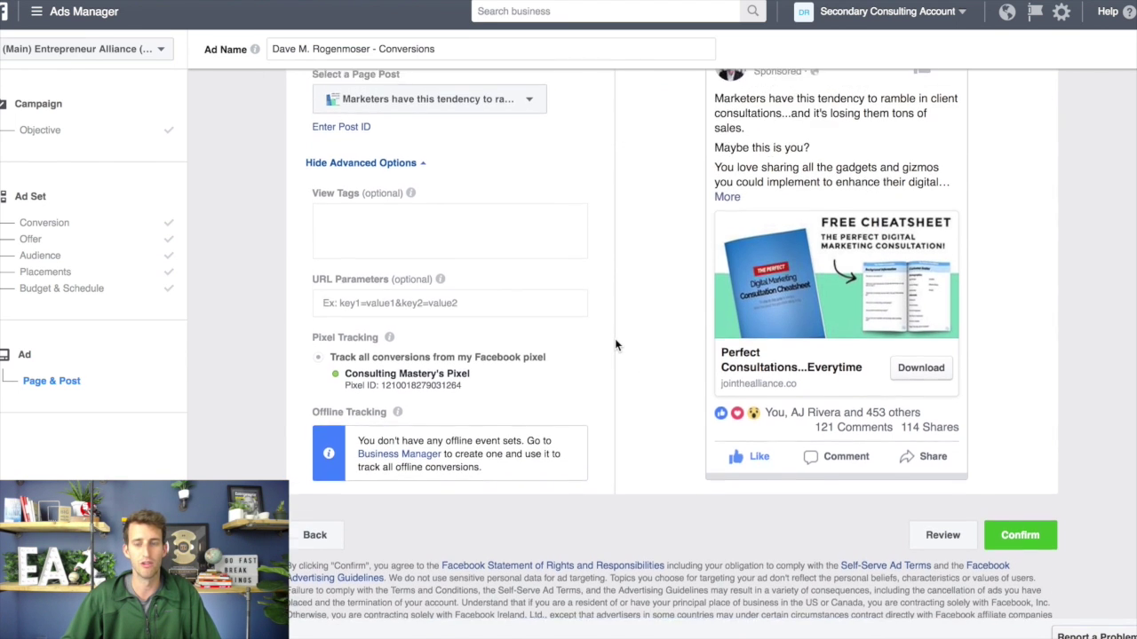
scroll(615, 338, "down", 1)
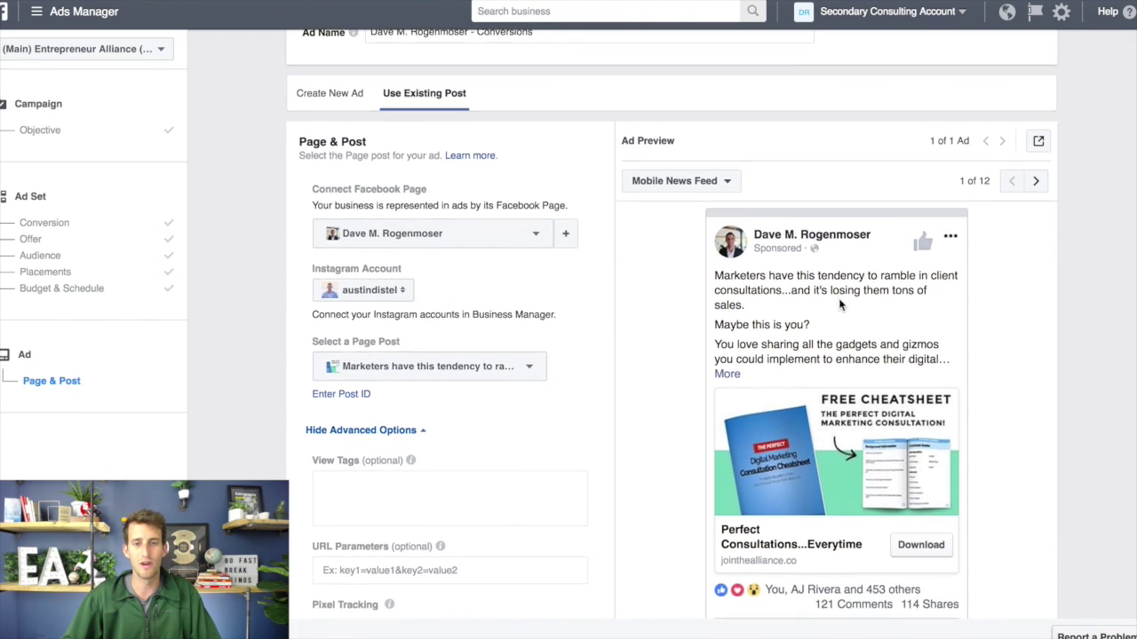
Review the finished ad setup, from the selected page post and its preview through the pixel tracking to the final confirmation options.
scroll(873, 293, "down", 3)
scroll(946, 595, "down", 3)
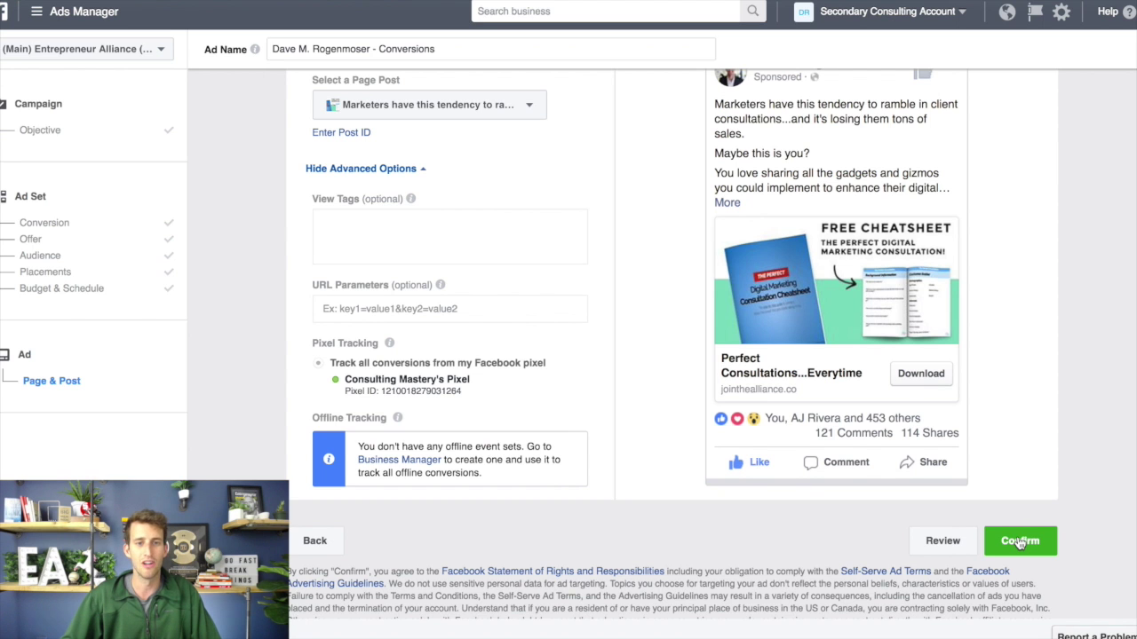
scroll(626, 383, "up", 8)
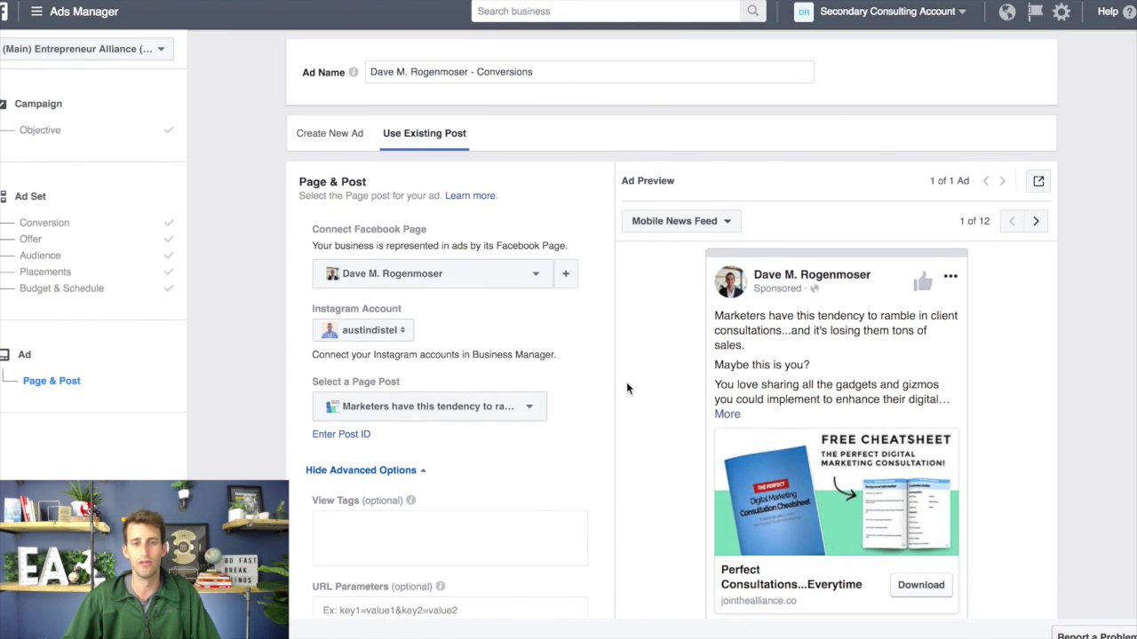
scroll(802, 457, "down", 1)
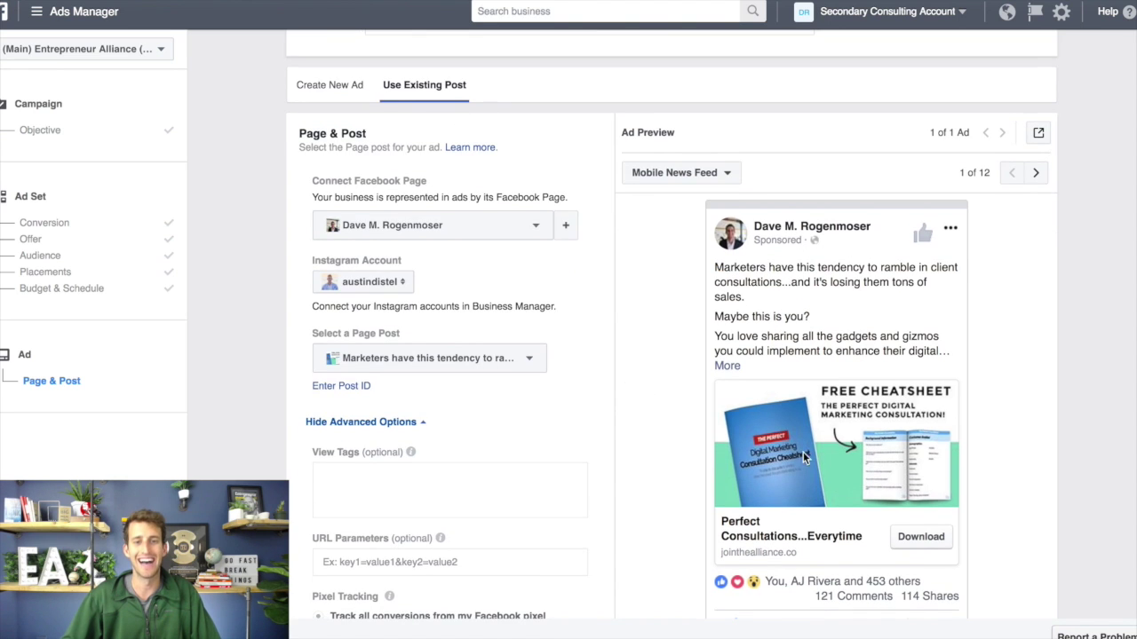
scroll(815, 458, "down", 1)
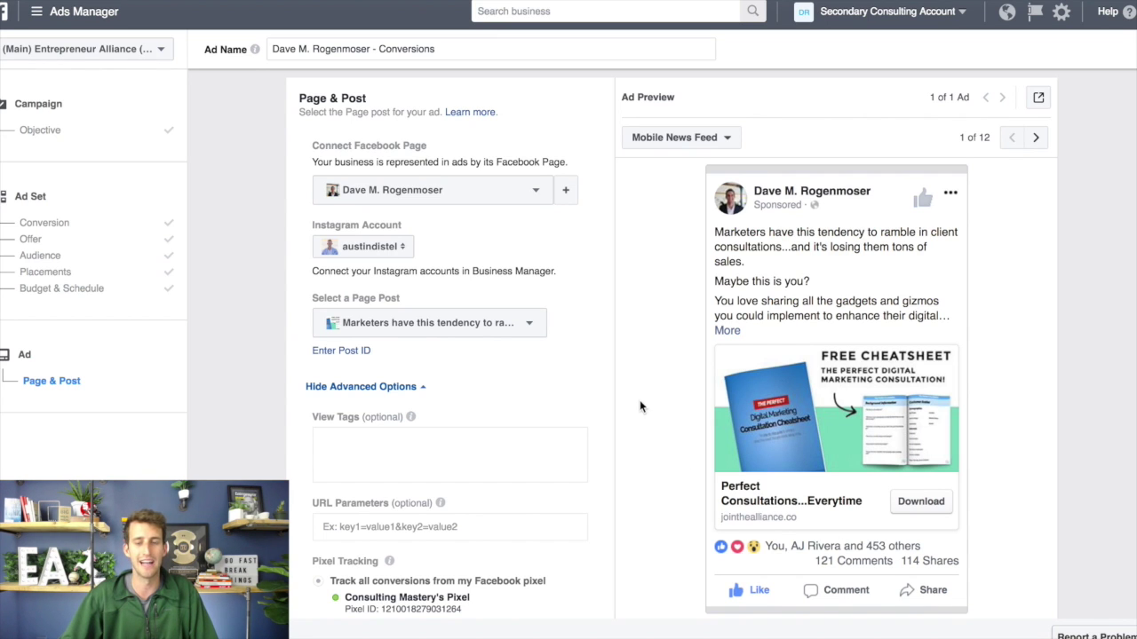
scroll(689, 451, "up", 1)
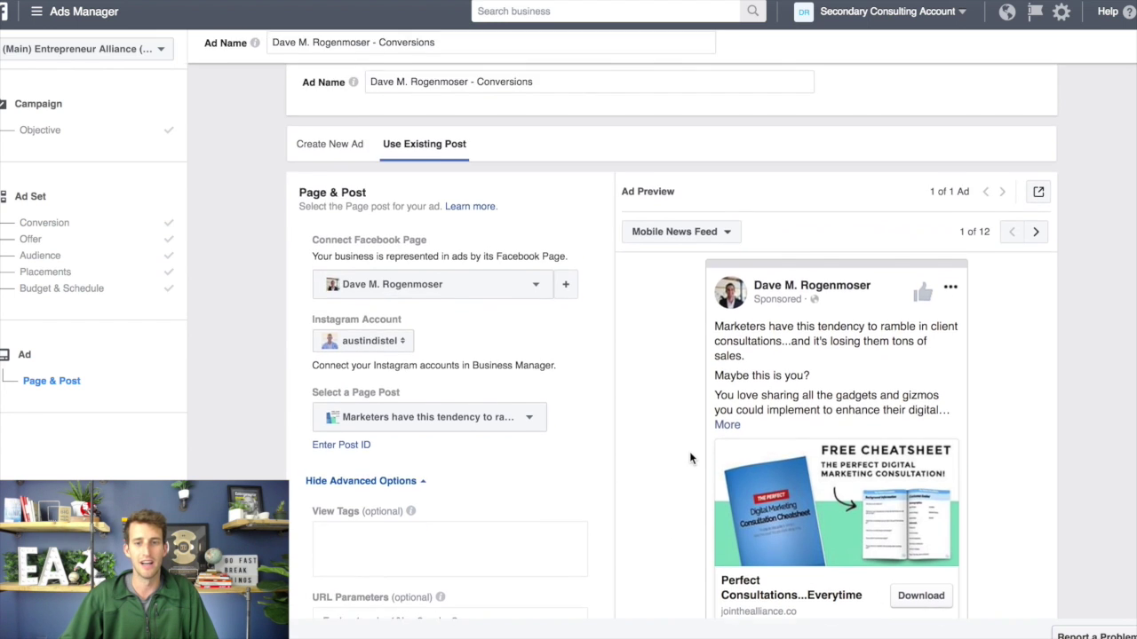
key("ctrl+Up")
left_click(398, 183)
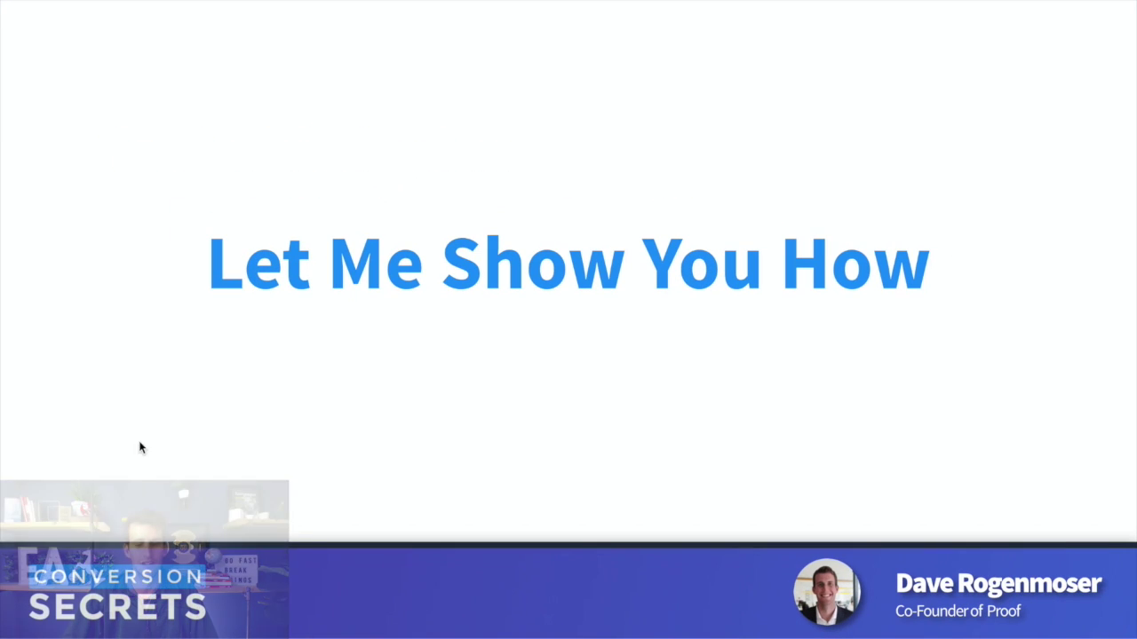
left_click(165, 458)
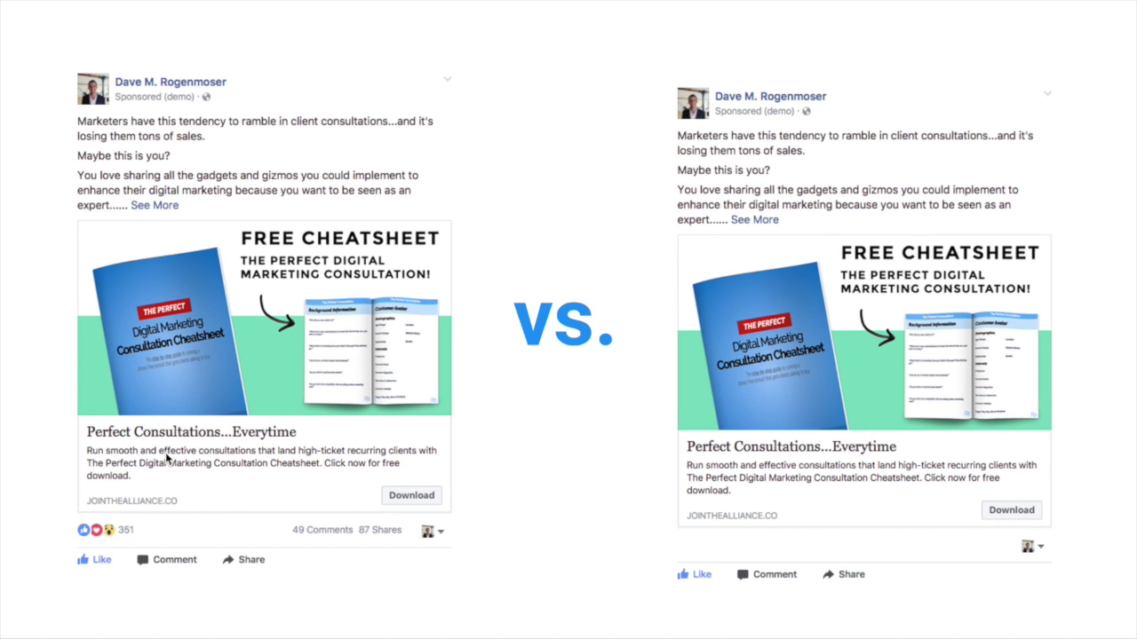
left_click(165, 458)
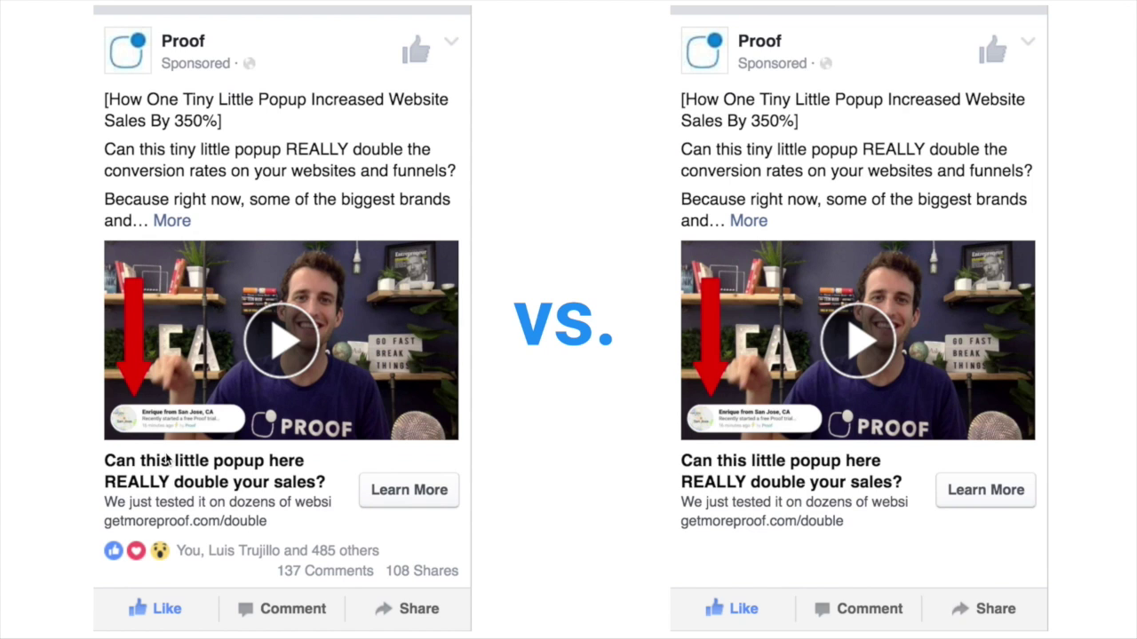
left_click(166, 458)
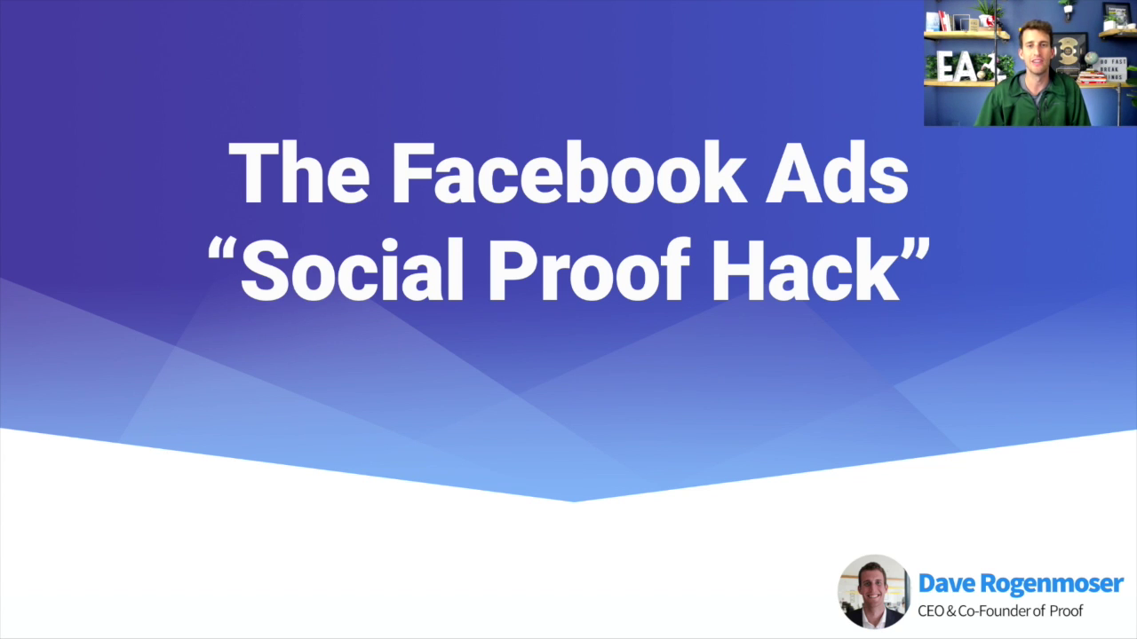
key("Right")
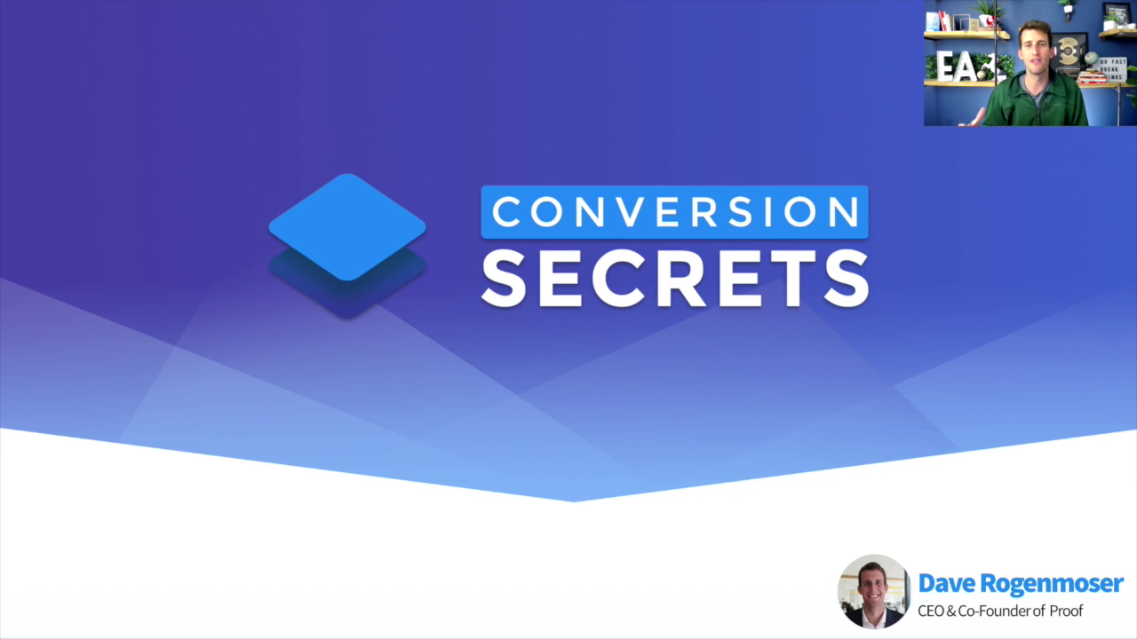